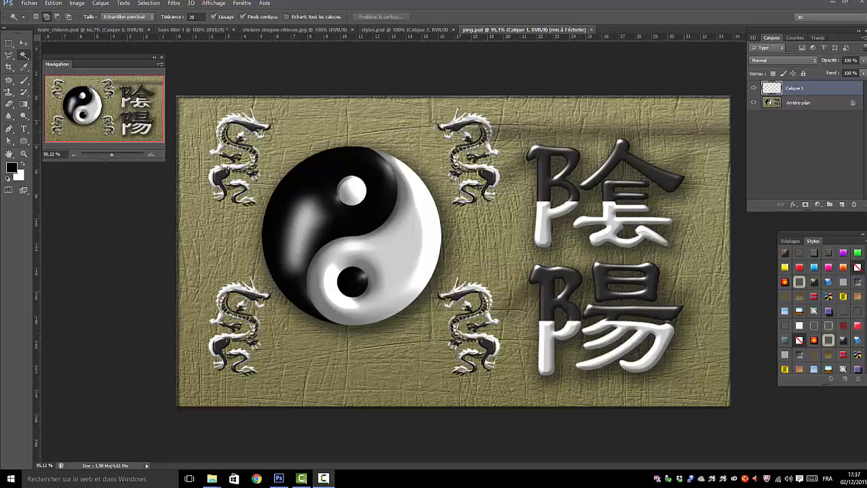
Step: Look through the open source documents: texte_chinois.psd, the untitled yin-yang symbol, stickers-dragon-chinois.jpg and styles.psd
left_click(93, 31)
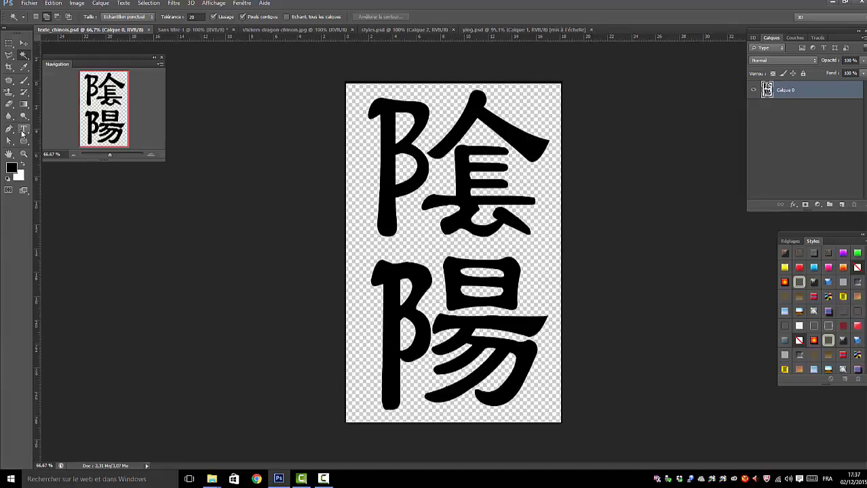
left_click(175, 30)
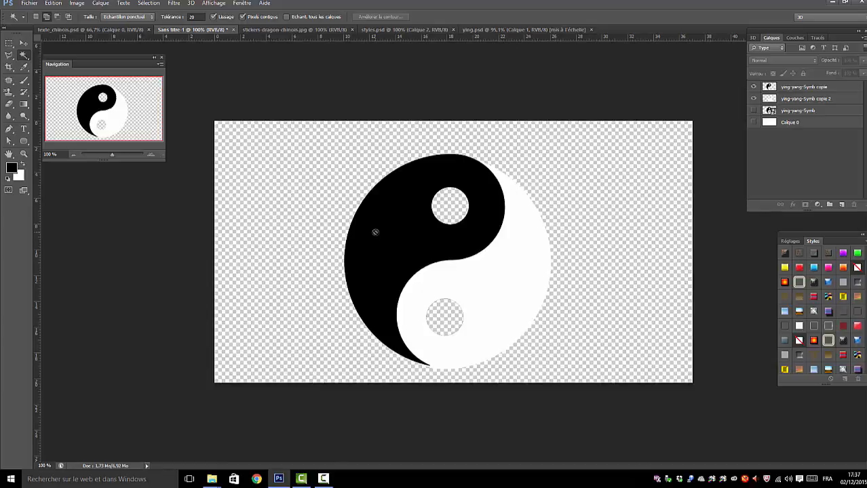
left_click(268, 33)
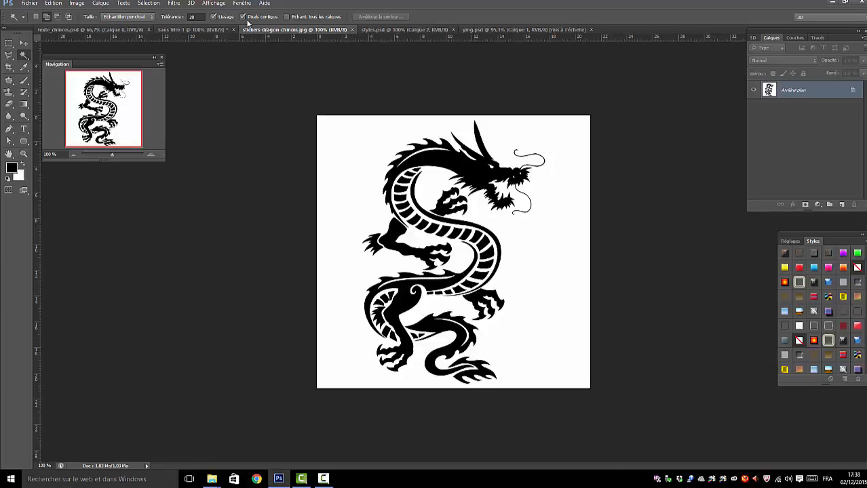
left_click(381, 30)
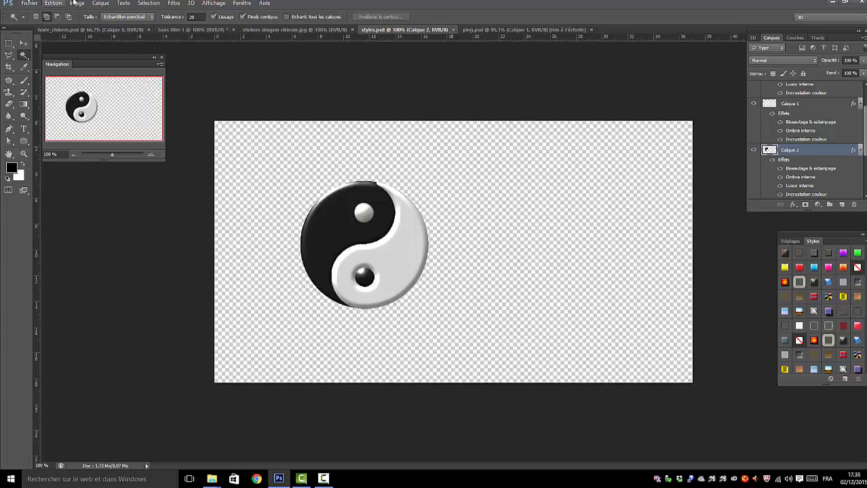
left_click(177, 31)
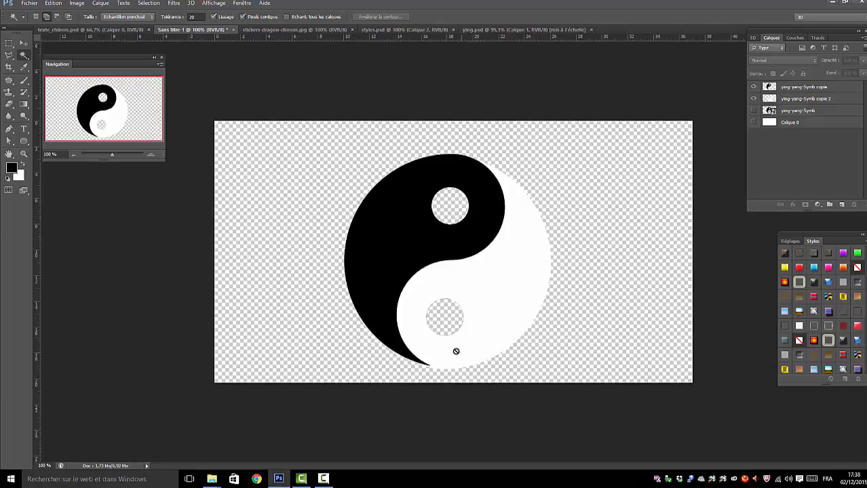
Step: View the layer style options of the ying-yang-Symb copie layer in the untitled document and close them without changes
left_click(793, 89)
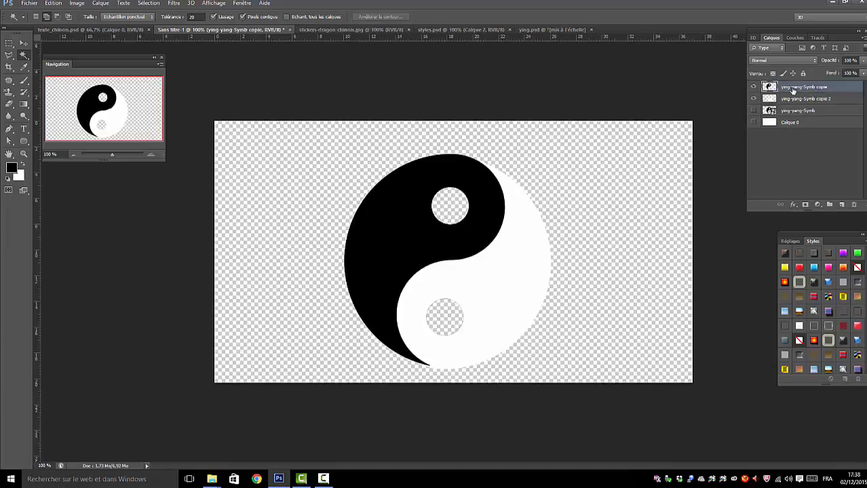
left_click(97, 4)
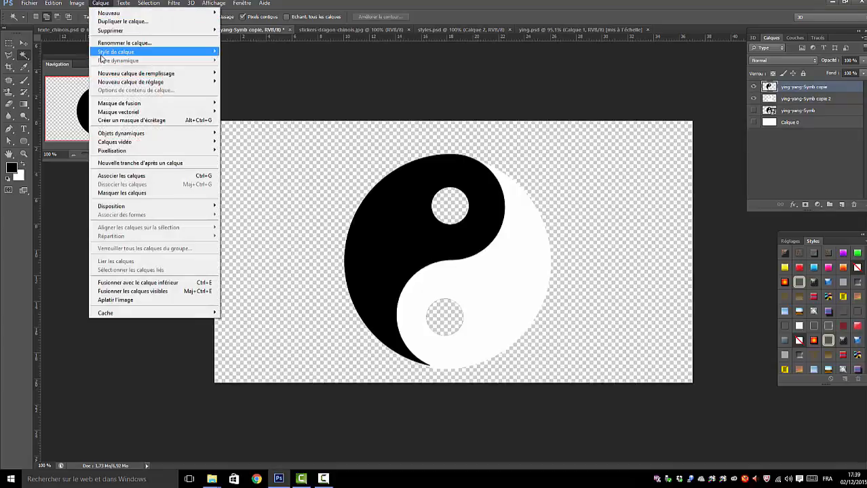
mouse_move(104, 58)
left_click(275, 51)
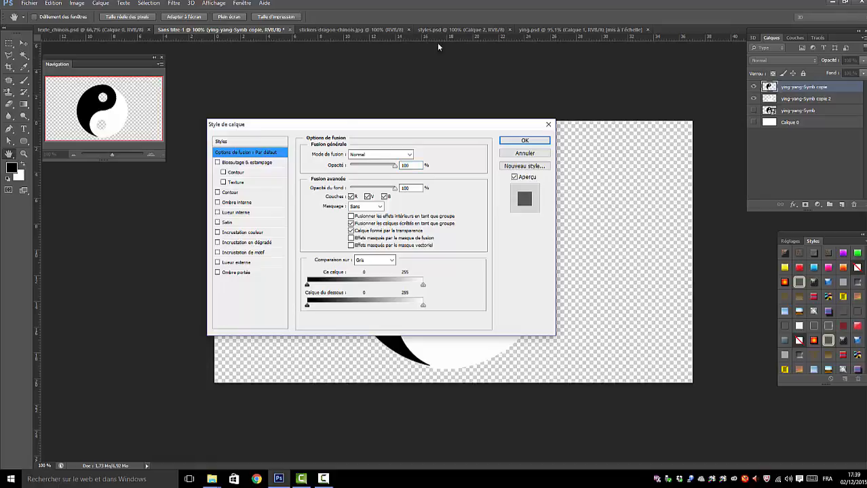
left_click(524, 140)
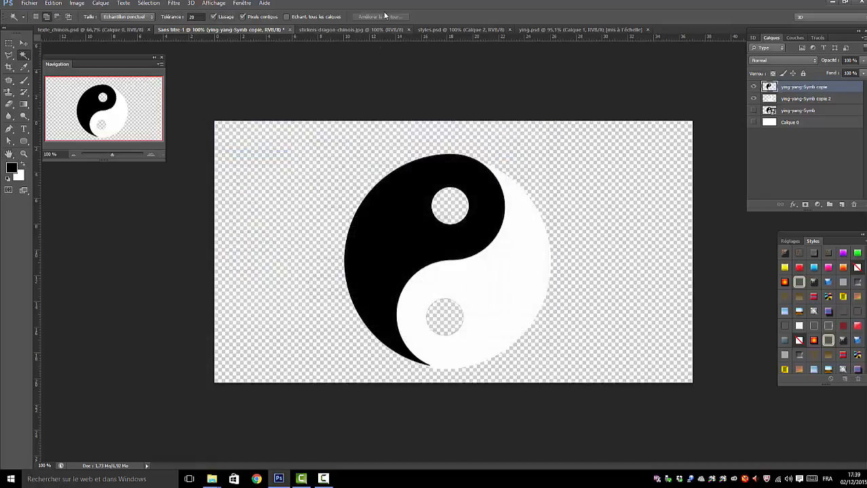
Step: Examine the Bevel & Emboss settings of Calque 2 in styles.psd, including the highlight blend mode Densité couleur -
left_click(432, 30)
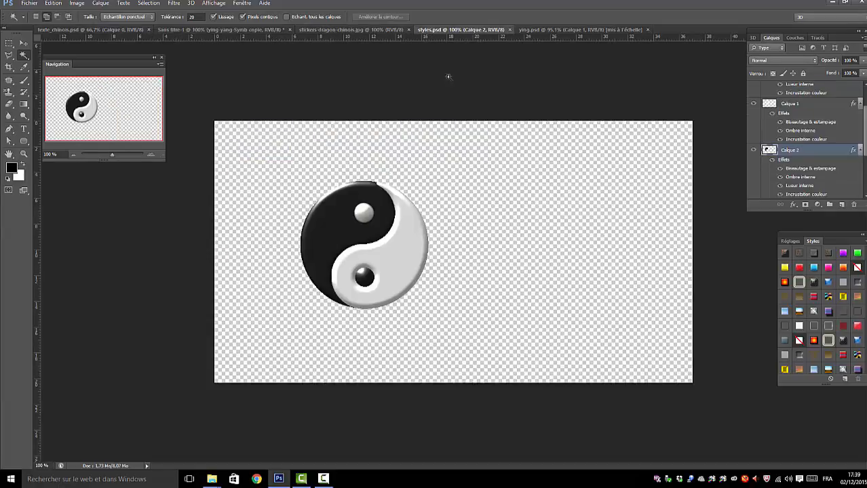
double_click(790, 150)
double_click(784, 161)
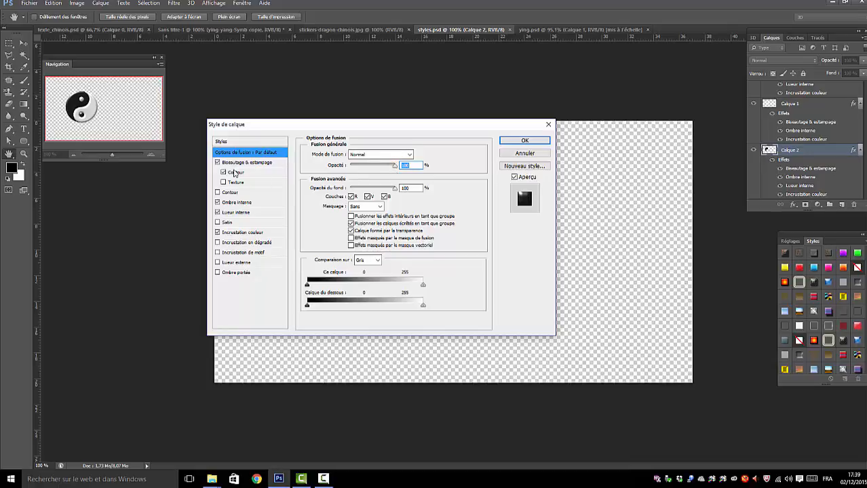
left_click(233, 163)
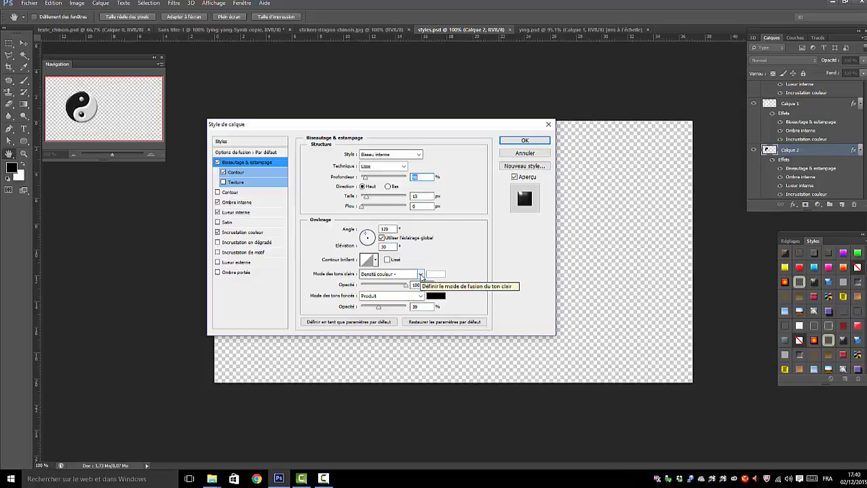
left_click(421, 275)
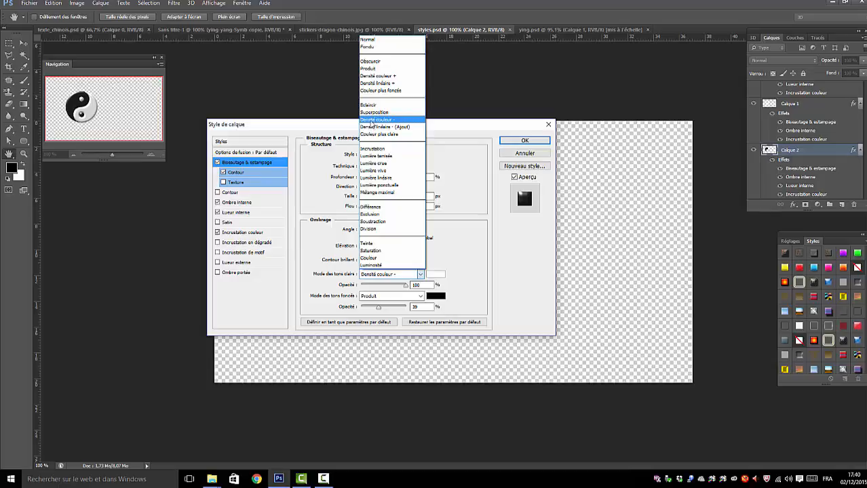
left_click(372, 127)
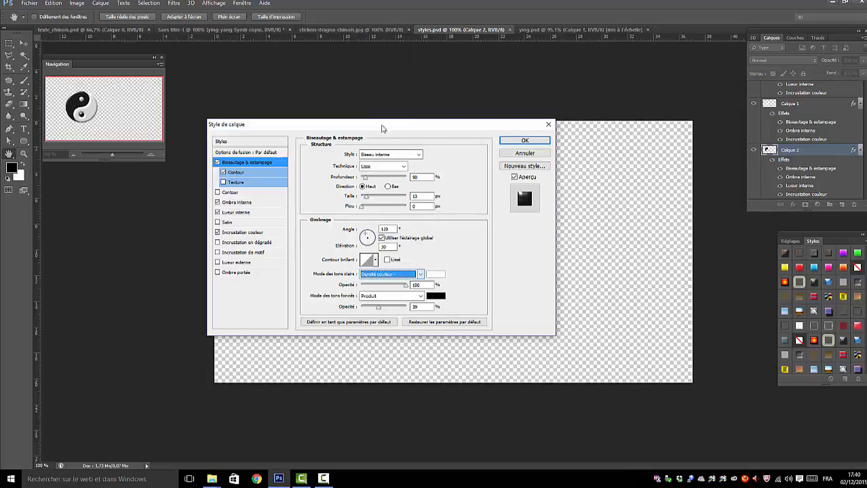
Step: Check the highlight and shadow colours of the Bevel & Emboss effect
left_click(435, 275)
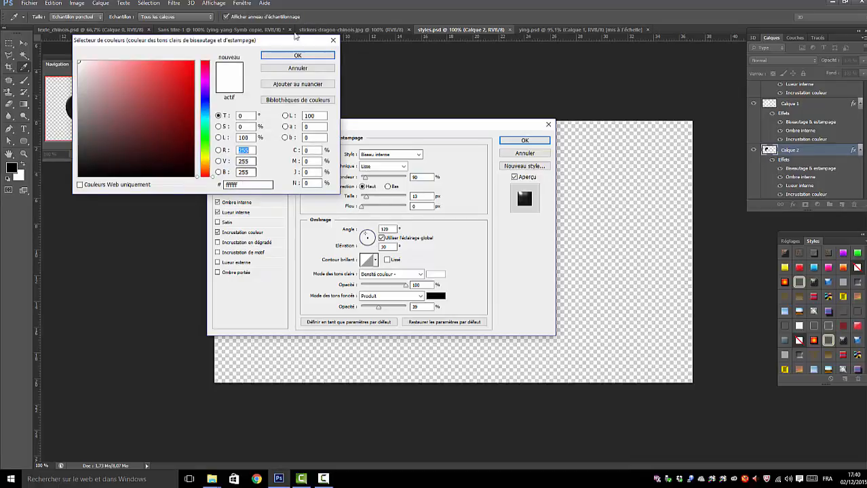
left_click(301, 57)
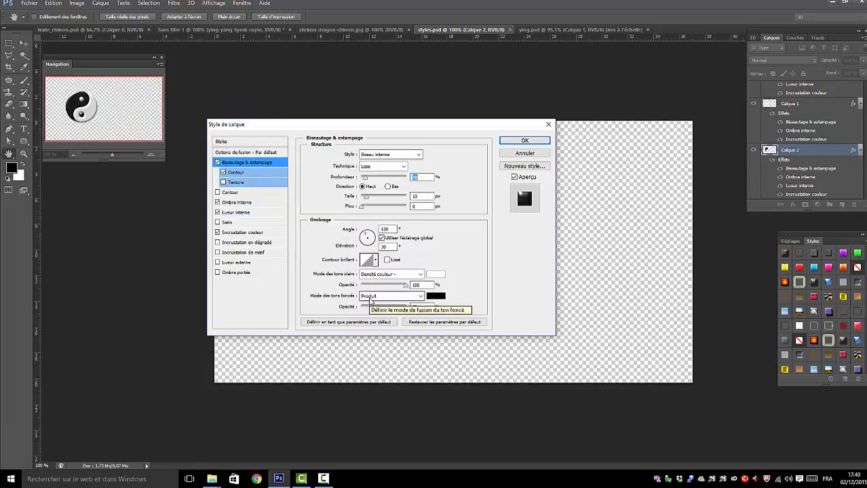
left_click(436, 296)
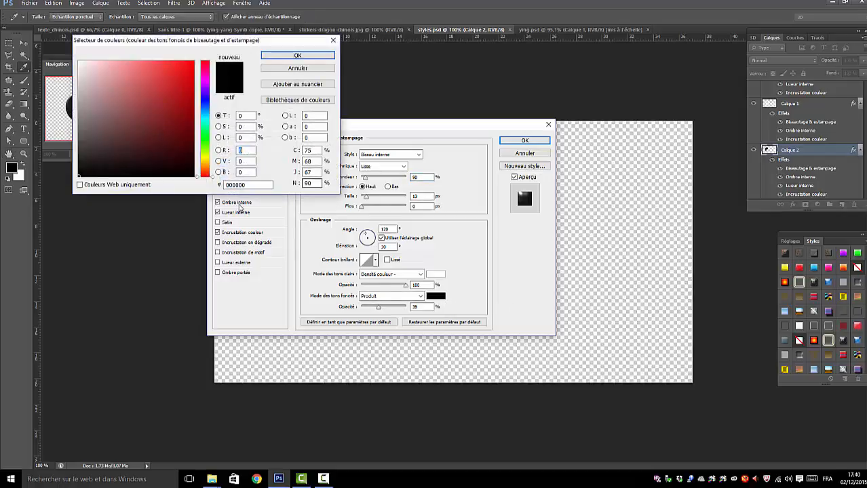
left_click(302, 56)
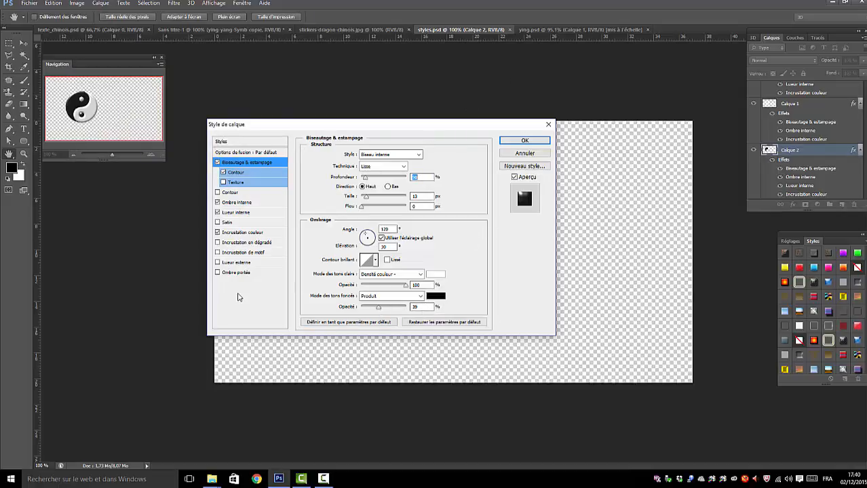
Step: Examine the Inner Shadow settings of Calque 2, including the shadow colour
left_click(231, 203)
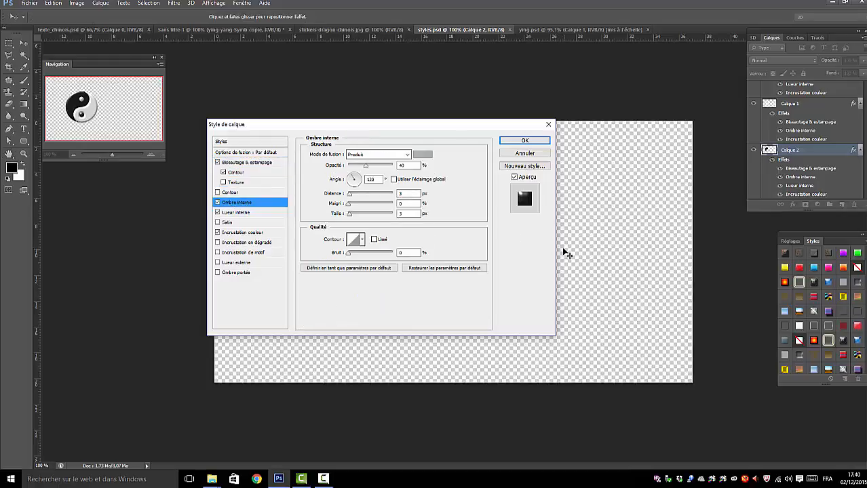
left_click(423, 155)
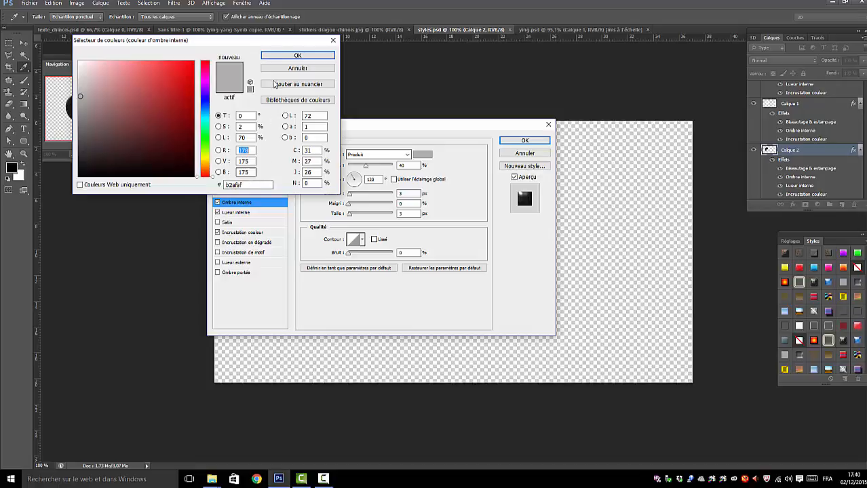
left_click(297, 55)
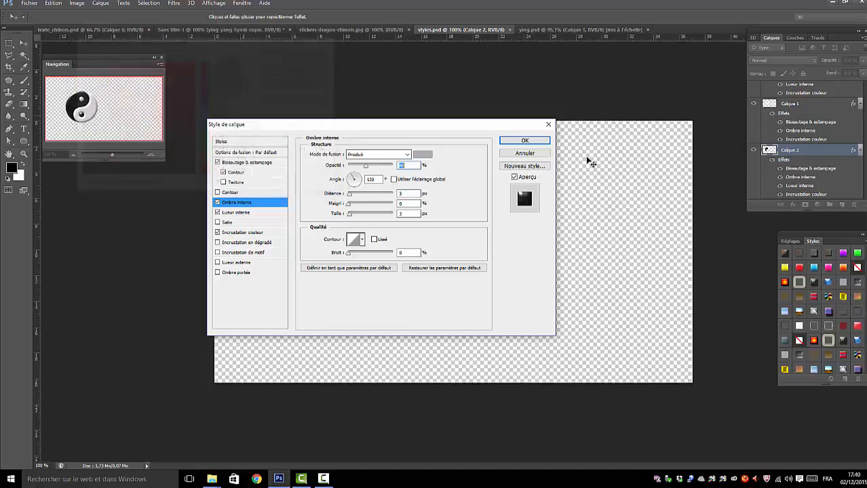
left_click(379, 179)
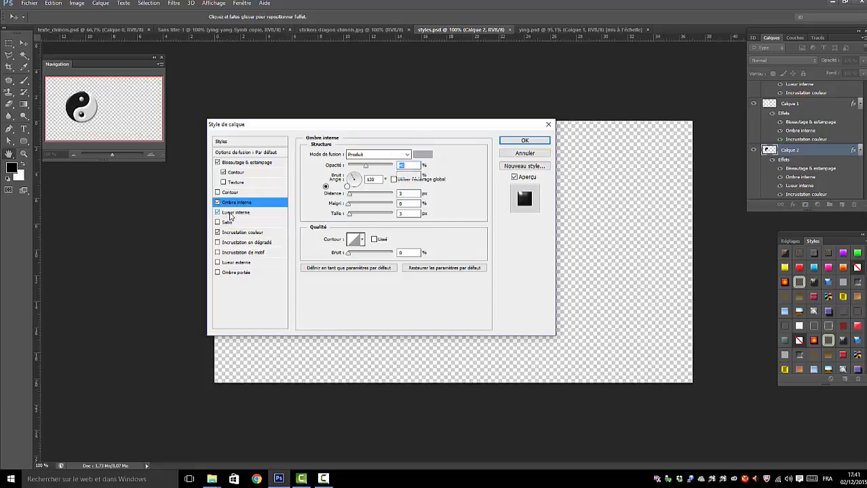
Step: Review the Inner Glow settings and glow colour as well as the Color Overlay of Calque 2, and close the layer style
left_click(234, 212)
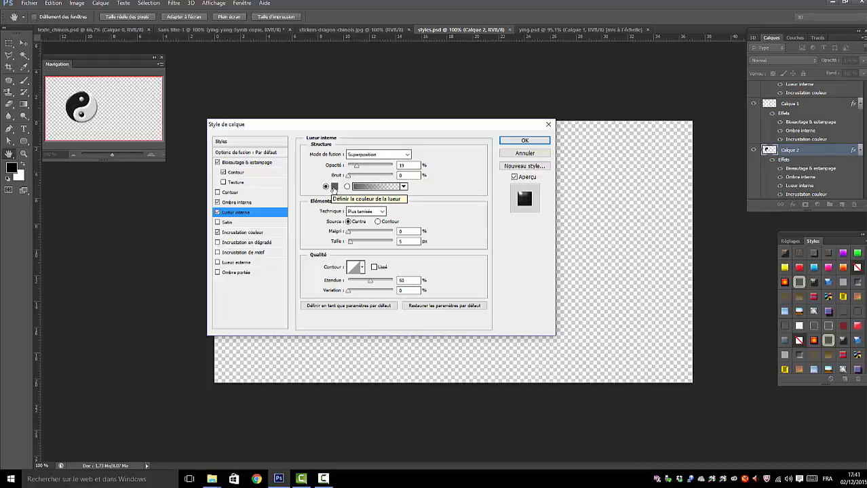
left_click(333, 188)
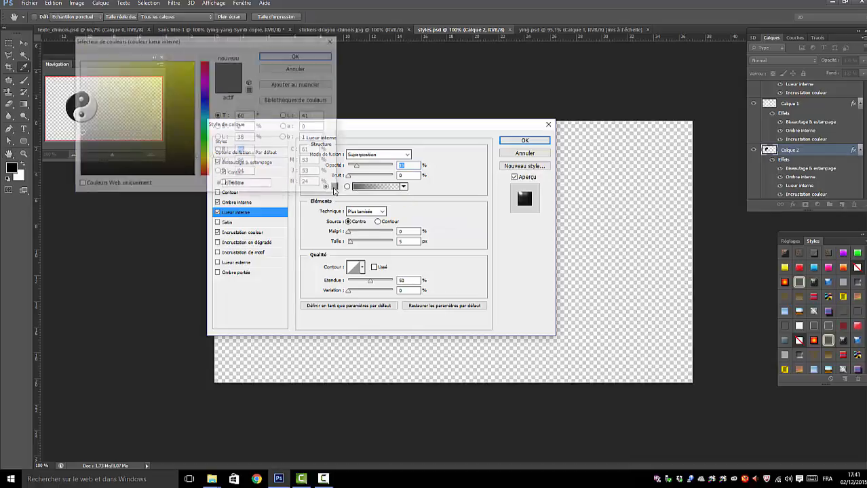
left_click(244, 185)
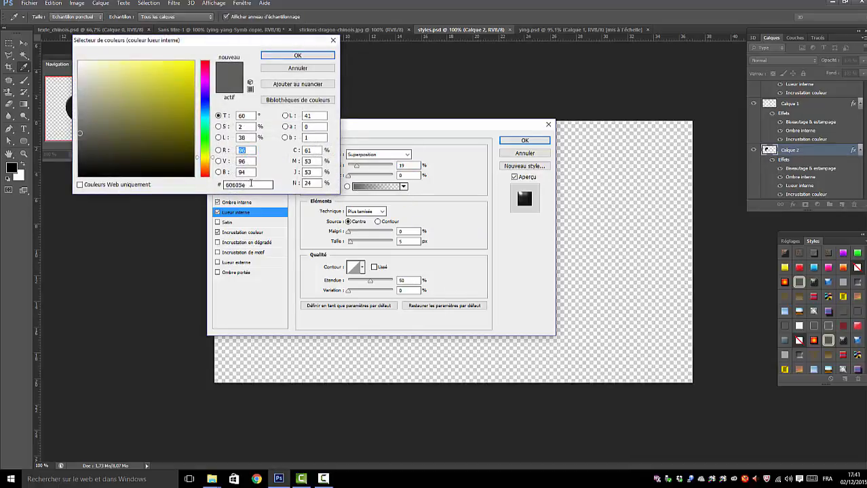
left_click(296, 57)
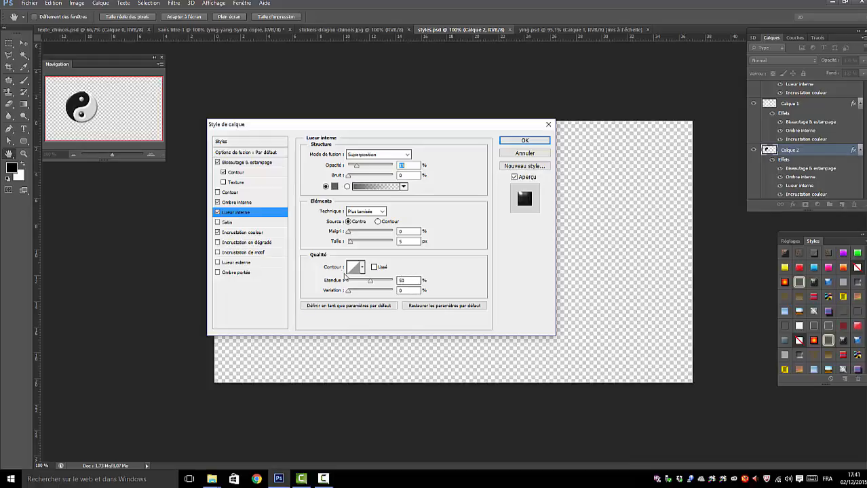
left_click(238, 233)
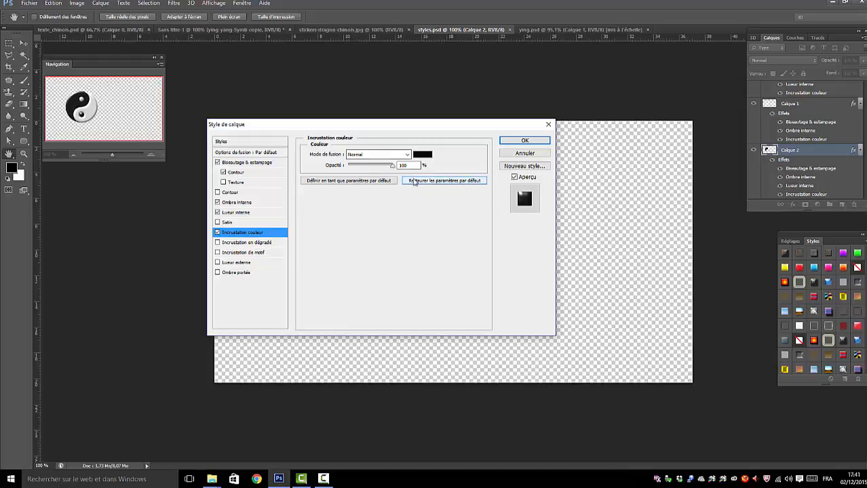
left_click(522, 142)
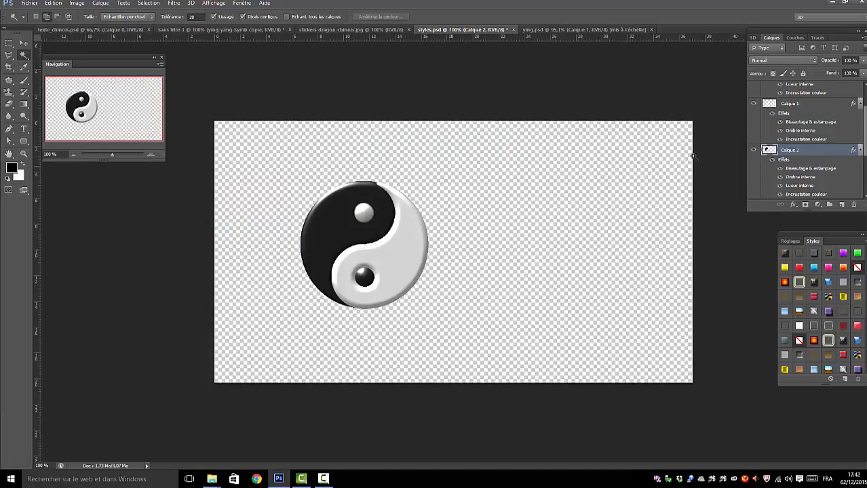
Step: Save the layer effects of Calque 2 as a new style named "plastnoir"
double_click(784, 161)
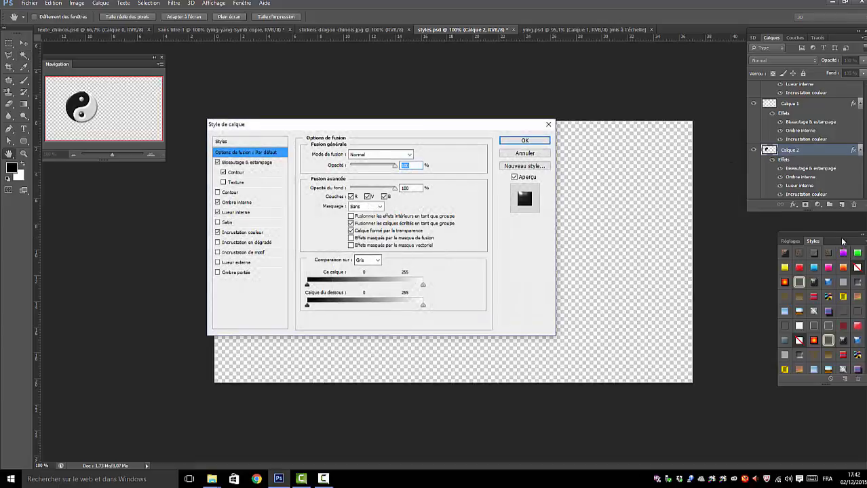
left_click_drag(839, 239, 725, 119)
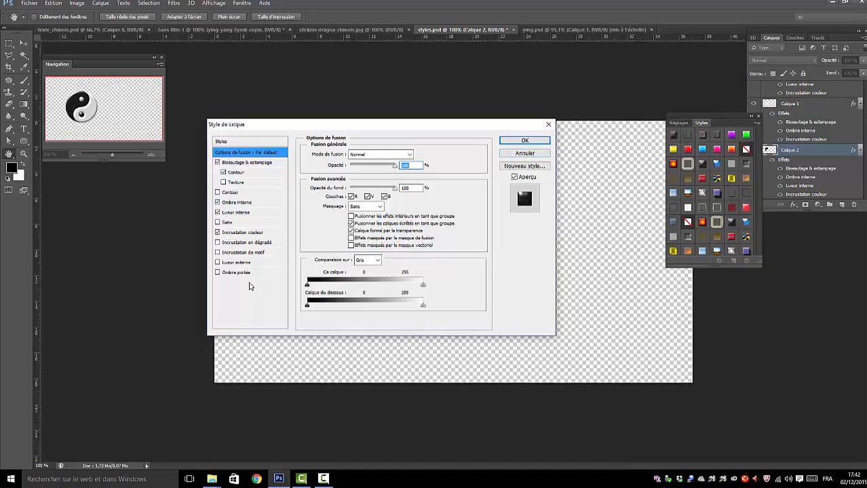
left_click(523, 167)
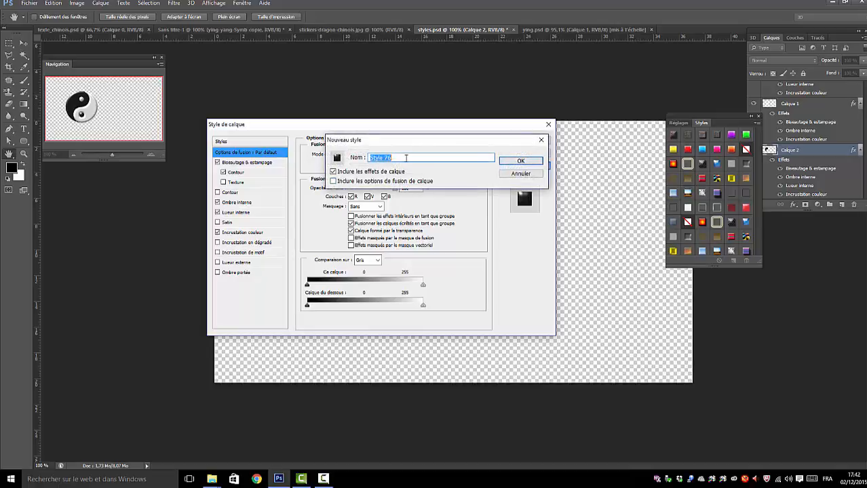
key("BackSpace")
type("plastnoir")
key("Return")
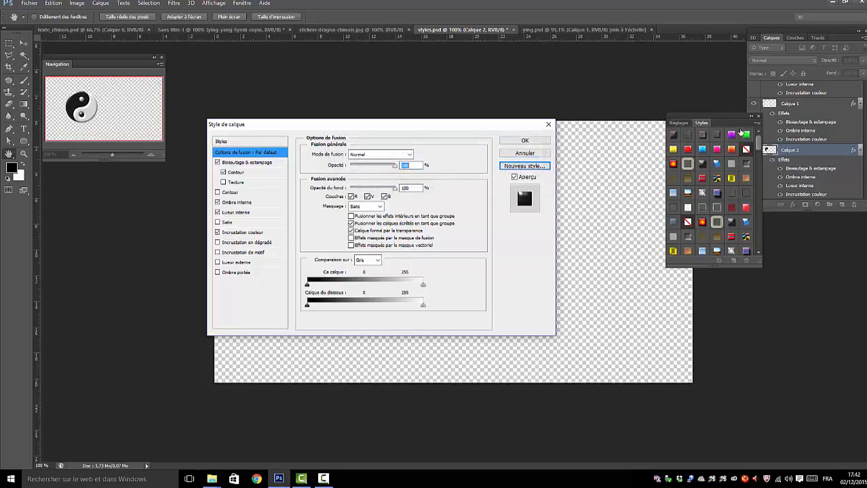
Step: Check the end of the style presets for the new style, accept the layer style and move the Styles palette below the layers
left_click_drag(761, 143, 759, 243)
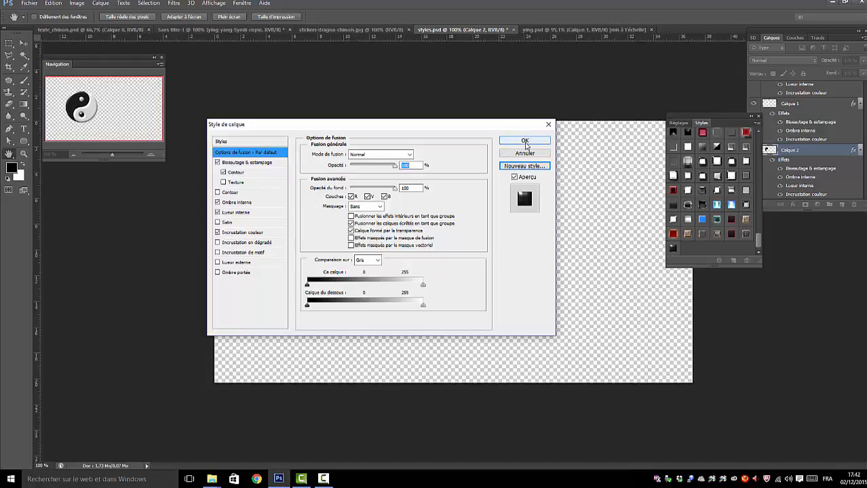
left_click(525, 142)
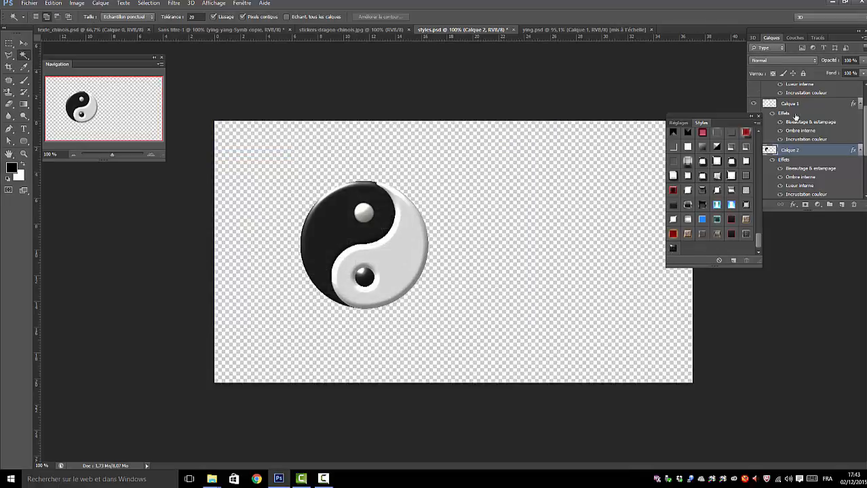
left_click_drag(721, 124, 771, 248)
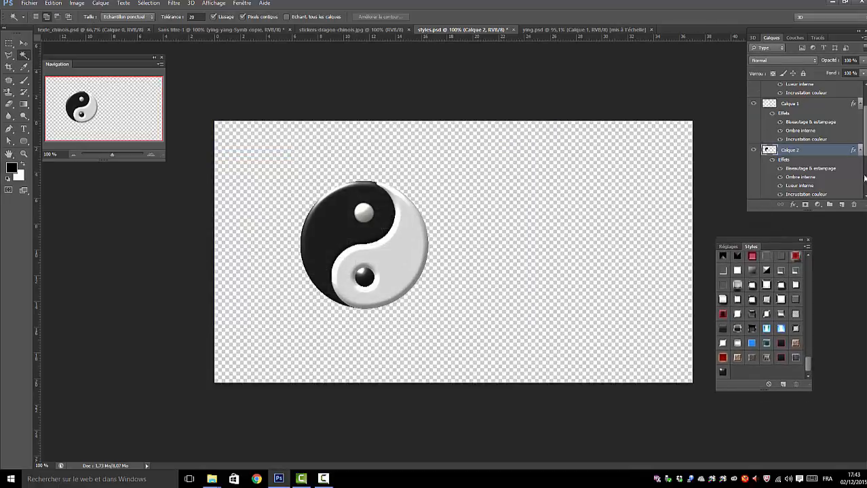
Step: Toggle the visibility of Calque 3 off and on to check which part of the symbol it holds
scroll(865, 132, "up", 2)
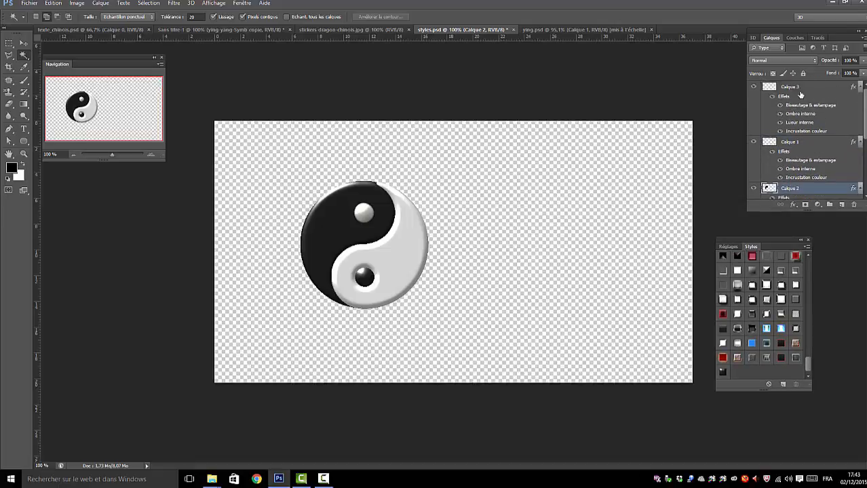
left_click(753, 89)
left_click(754, 89)
Step: Review the Bevel & Emboss settings of Calque 4, cancel the layer style, and toggle the layer's visibility to identify its part
scroll(862, 135, "down", 5)
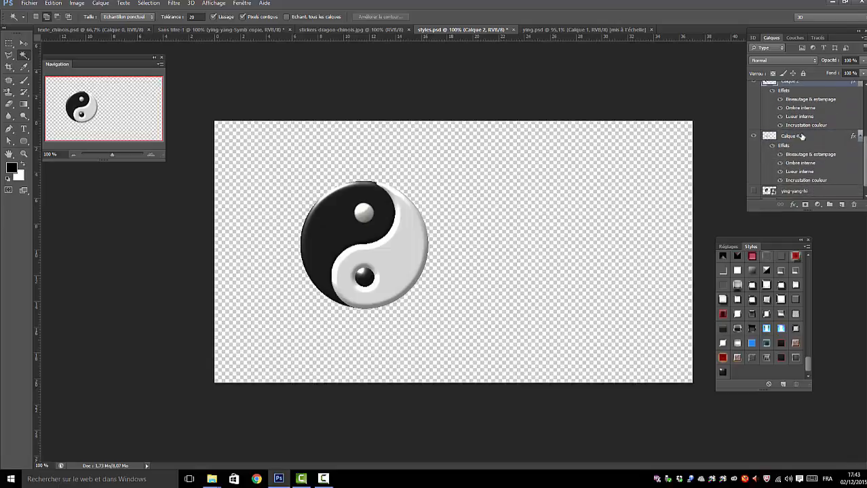
double_click(780, 146)
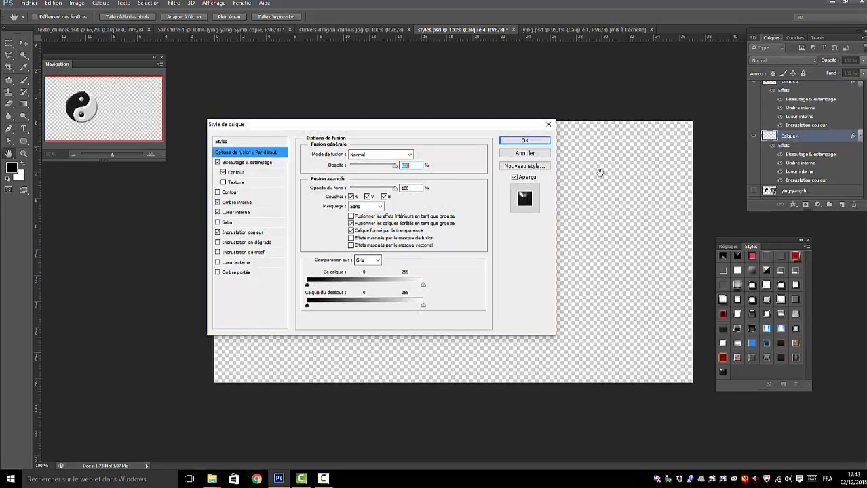
left_click(255, 167)
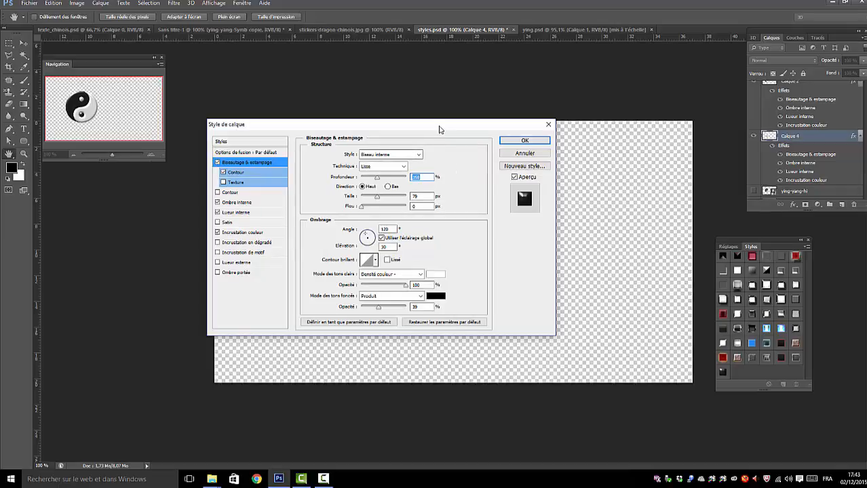
left_click_drag(441, 126, 642, 72)
left_click_drag(612, 107, 619, 124)
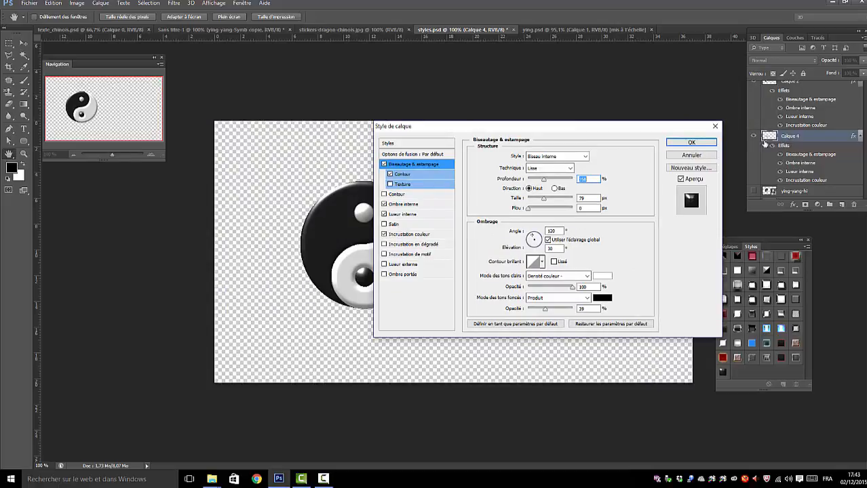
left_click(696, 159)
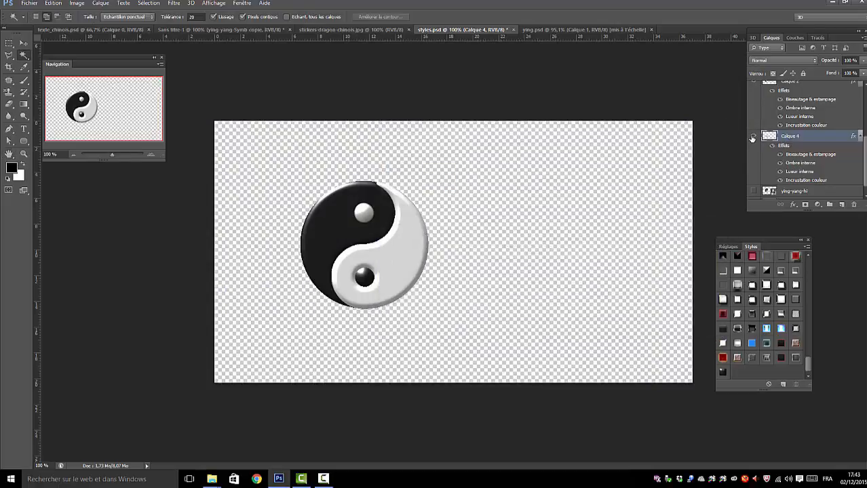
left_click(753, 136)
left_click(753, 137)
Step: Examine the Bevel & Emboss and Inner Shadow settings of Calque 1 and close its layer style
left_click_drag(866, 156, 864, 102)
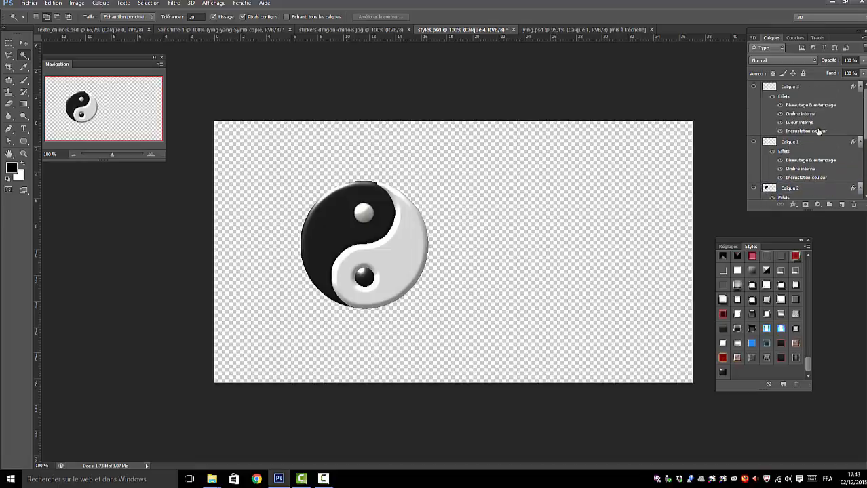
double_click(783, 154)
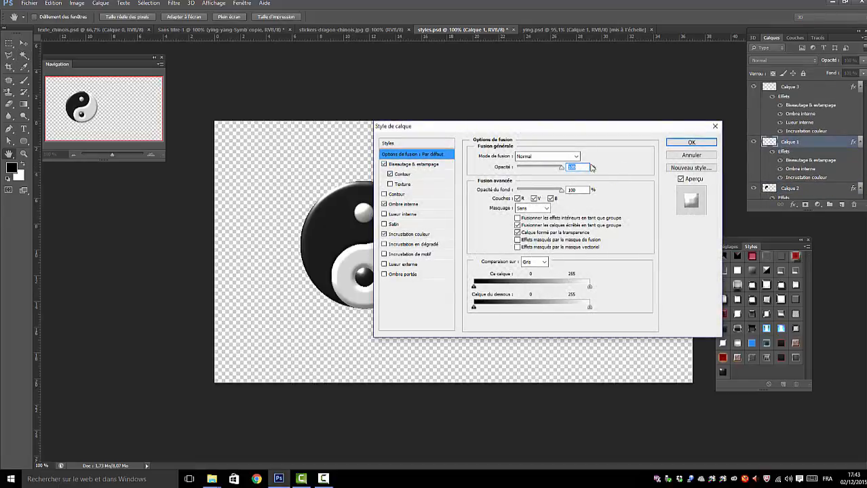
left_click(412, 166)
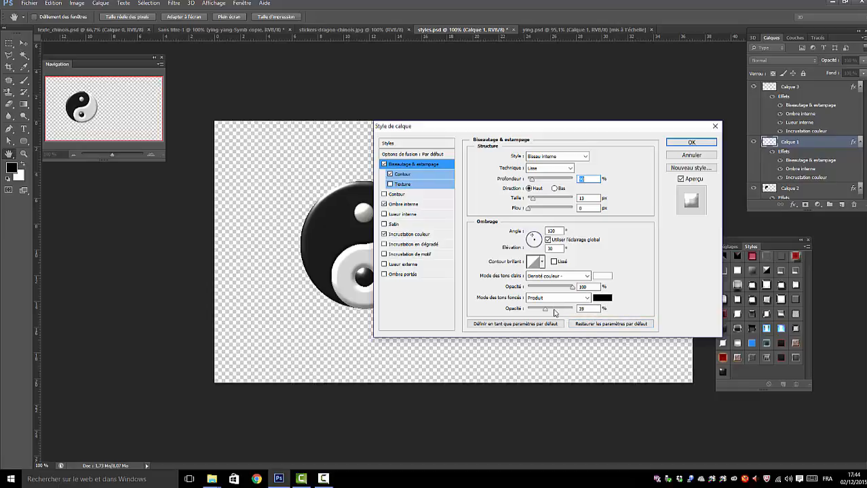
left_click(395, 207)
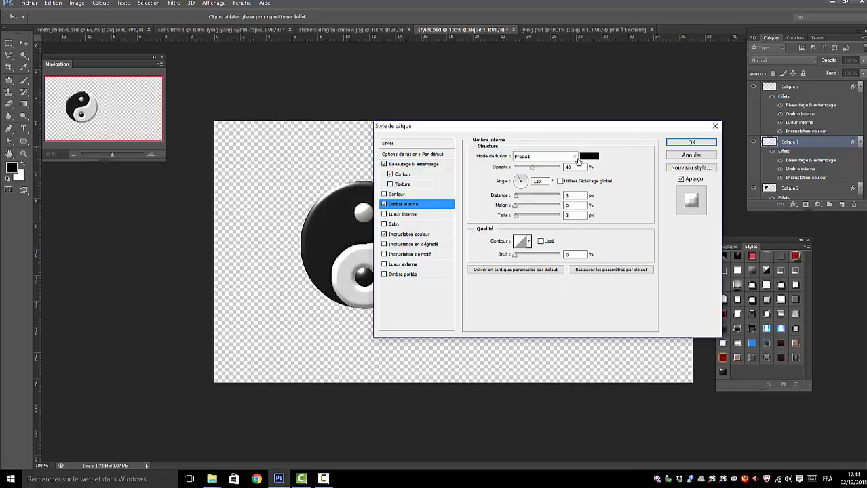
left_click(691, 143)
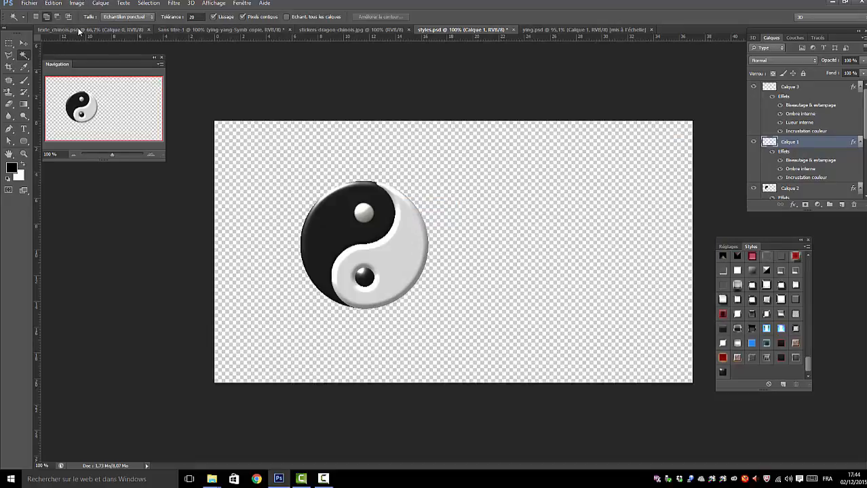
Step: In the Sans titre-1 document, apply the saved plastnoir style to the ying-yang-Symb copie and ying-yang-Symb copie 2 layers
left_click(182, 28)
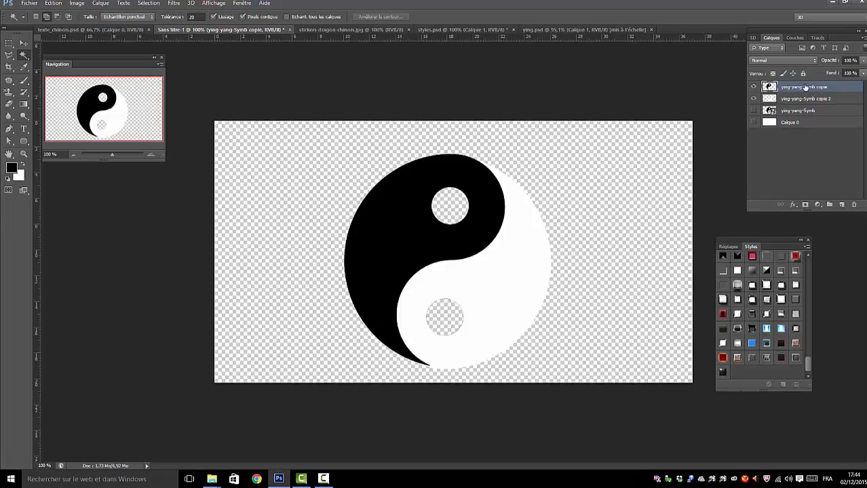
left_click(722, 372)
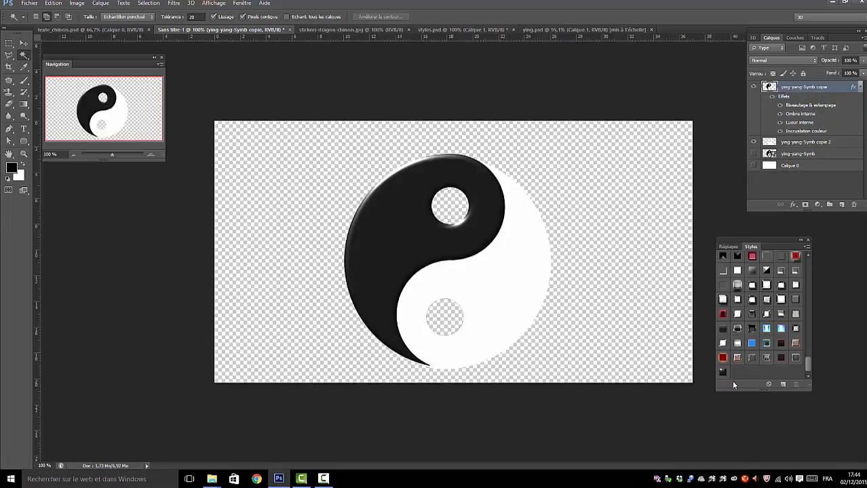
left_click(791, 143)
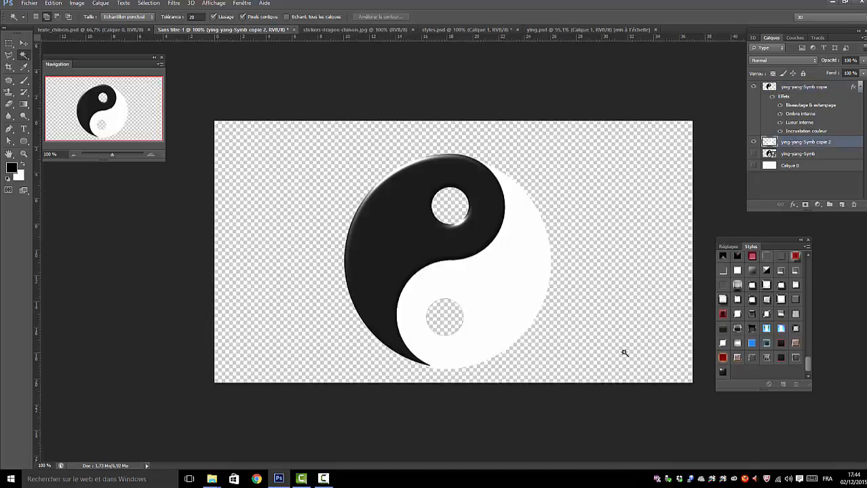
left_click(723, 373)
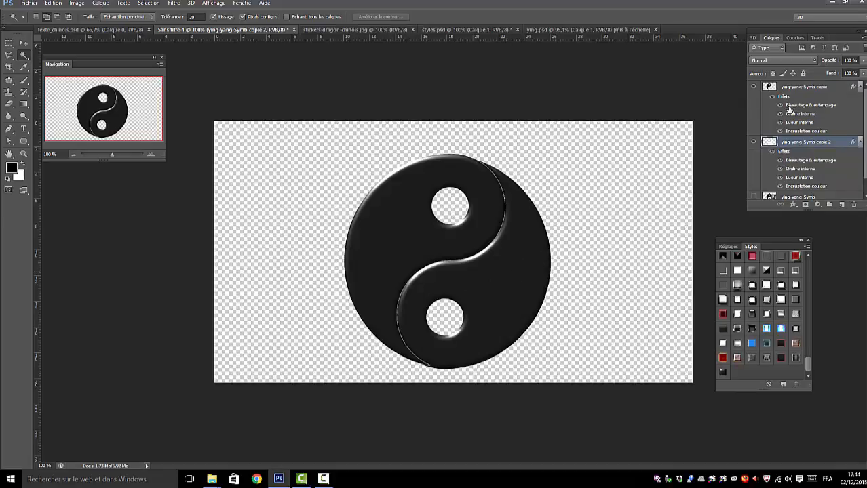
Step: Set the Color Overlay of ying-yang-Symb copie 2 to light grey e1dede and move the layer style dialog off the symbol
double_click(795, 187)
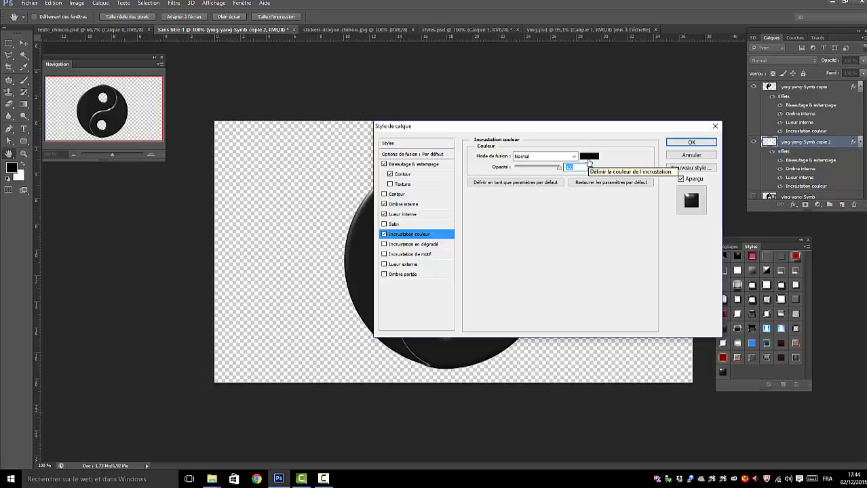
left_click(589, 157)
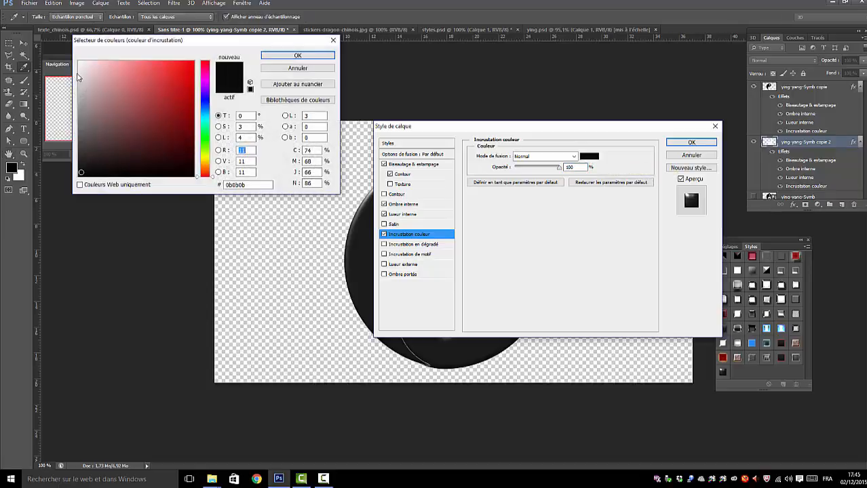
left_click(79, 74)
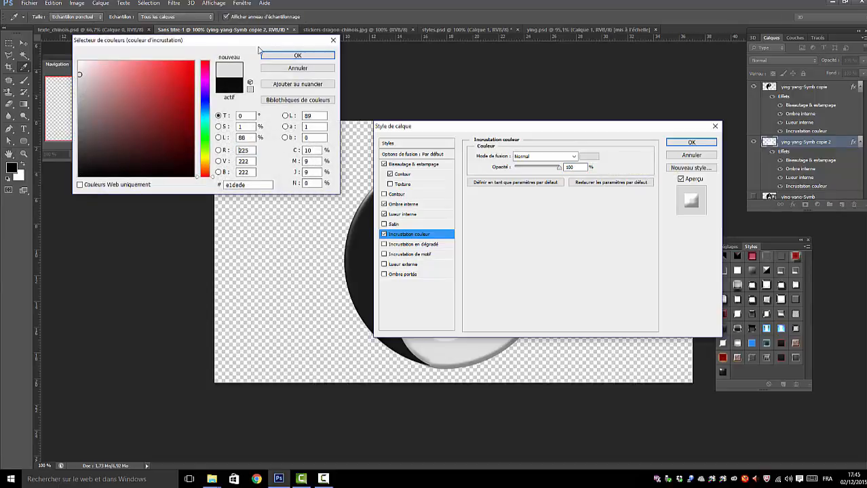
left_click(297, 55)
left_click_drag(577, 131, 248, 100)
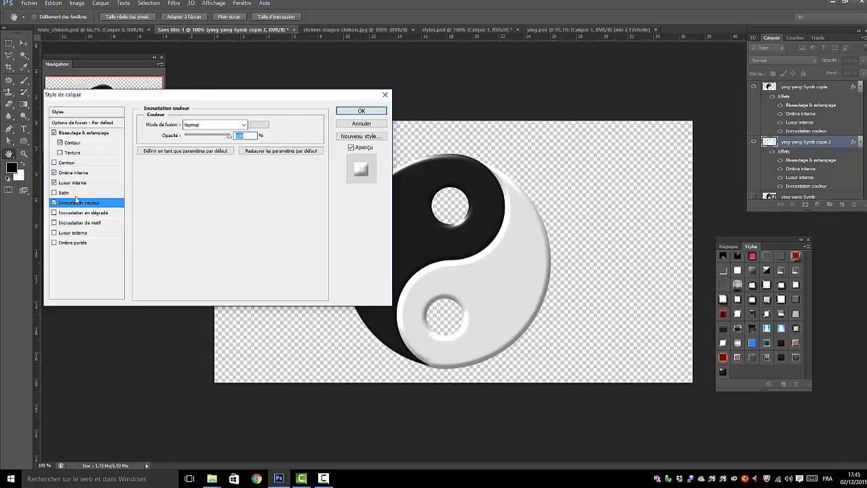
Step: Set the Inner Shadow colour of ying-yang-Symb copie 2 to mid grey 857b7b
left_click(77, 174)
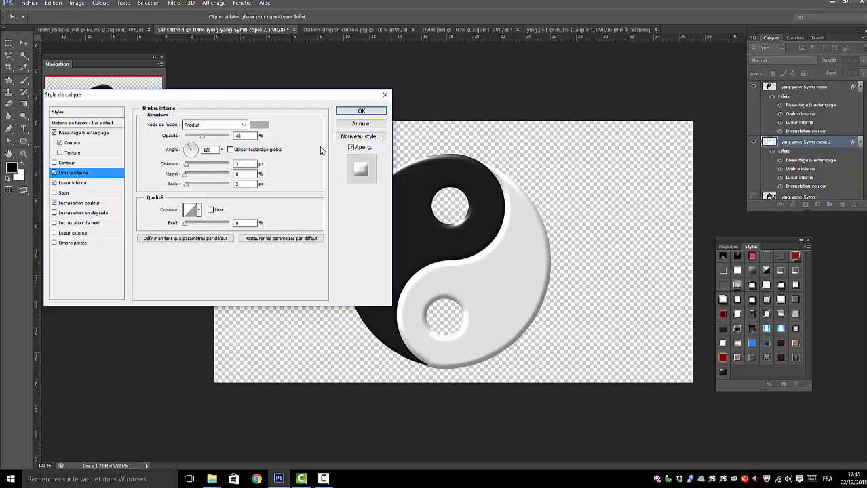
left_click(259, 127)
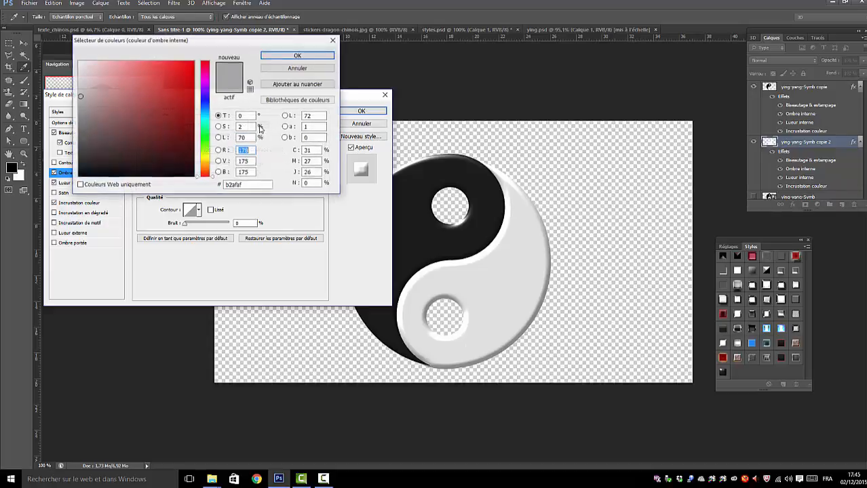
left_click(81, 143)
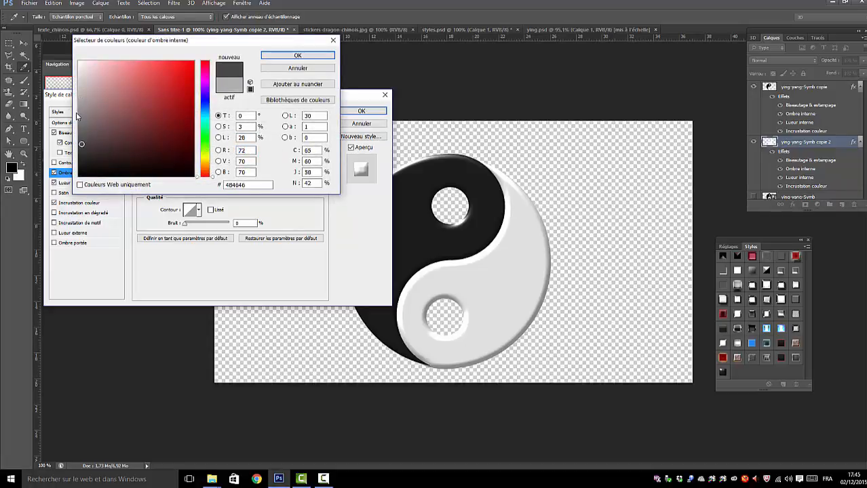
left_click(86, 116)
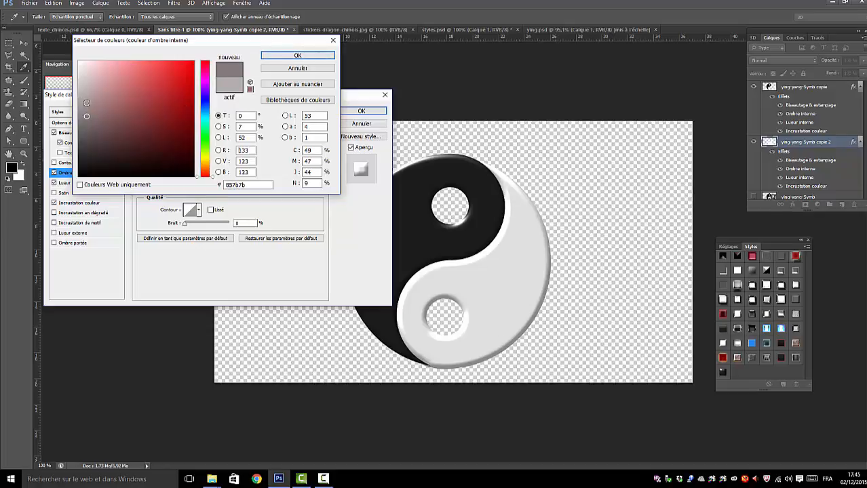
left_click(280, 60)
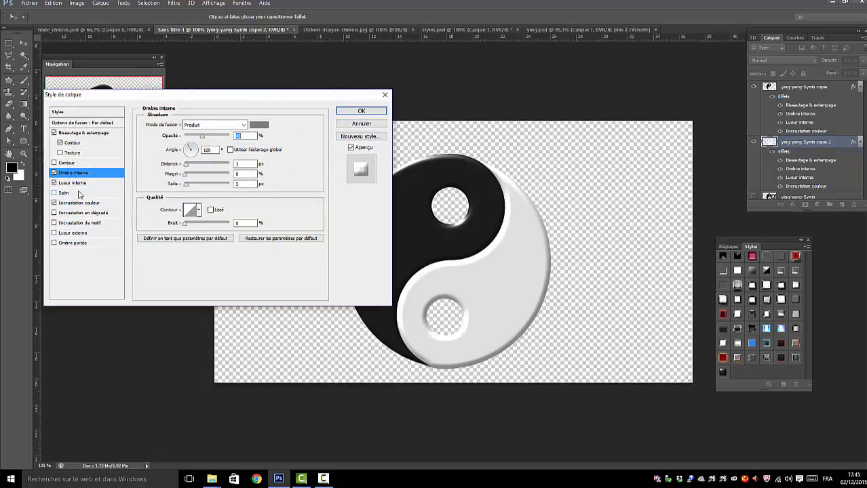
Step: Set the Color Overlay colour of ying-yang-Symb copie 2 to off-white faf5f5
left_click(69, 204)
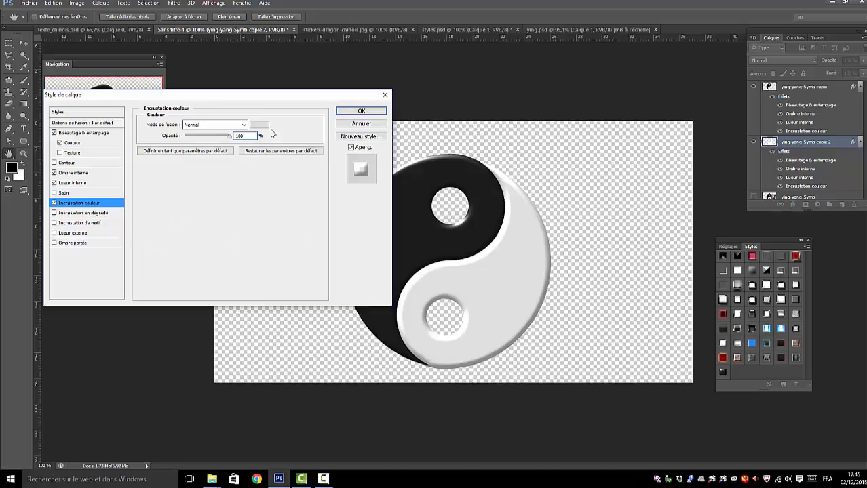
left_click(262, 131)
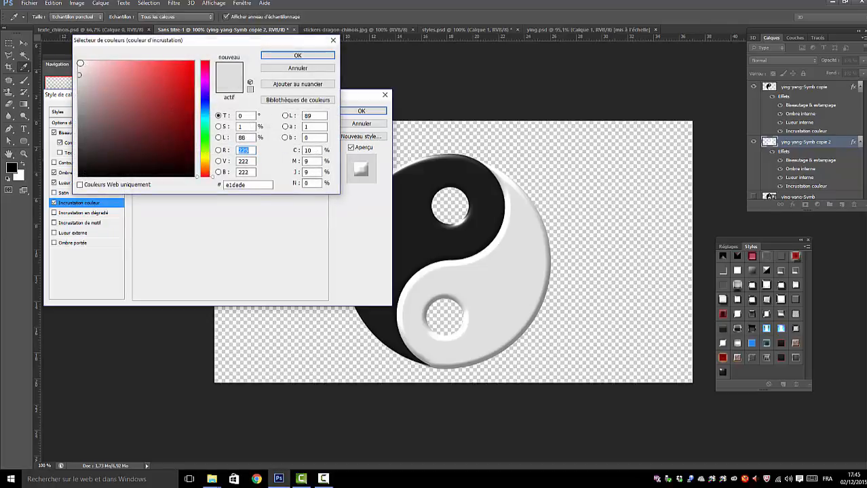
left_click(80, 64)
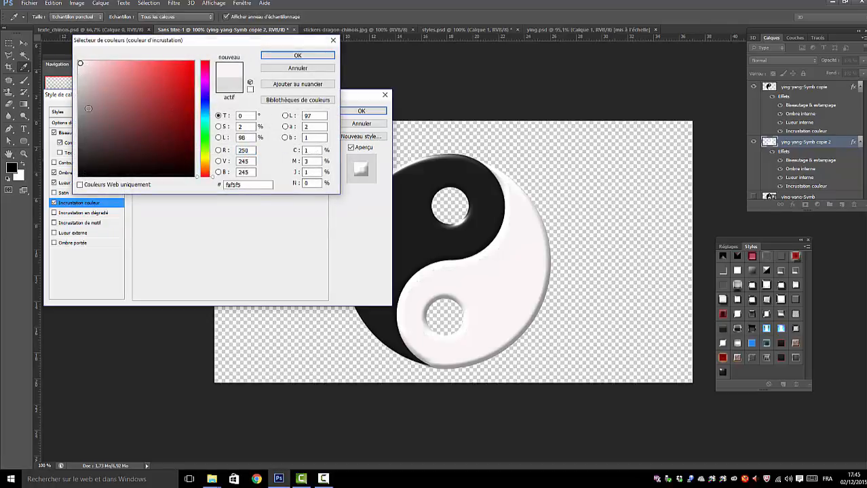
left_click(297, 57)
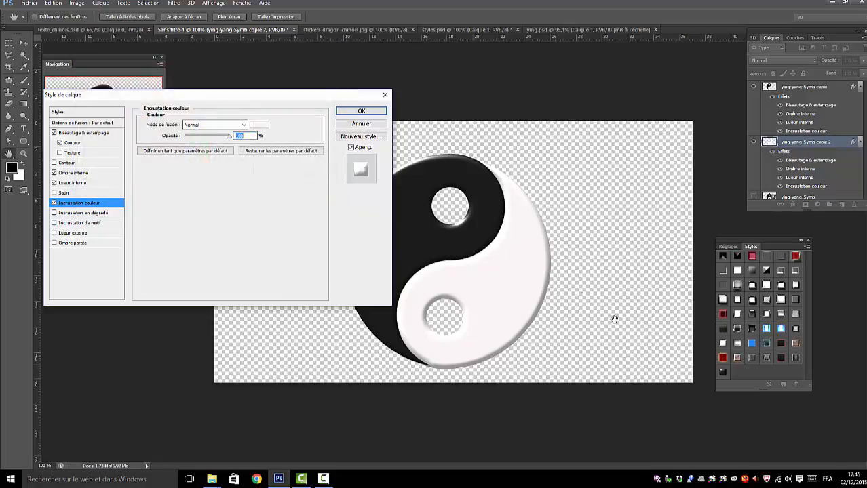
Step: Save the layer effects of ying-yang-Symb copie 2 as a new style, replacing the suggested name
left_click(358, 138)
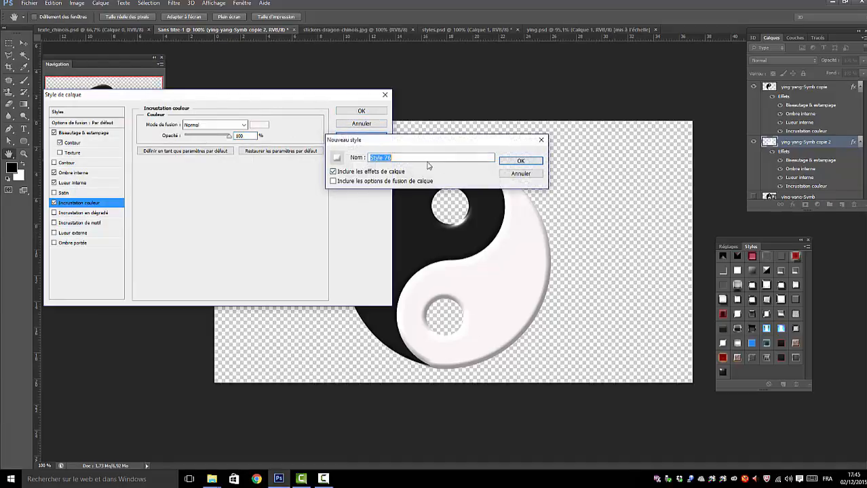
key("BackSpace")
left_click(526, 163)
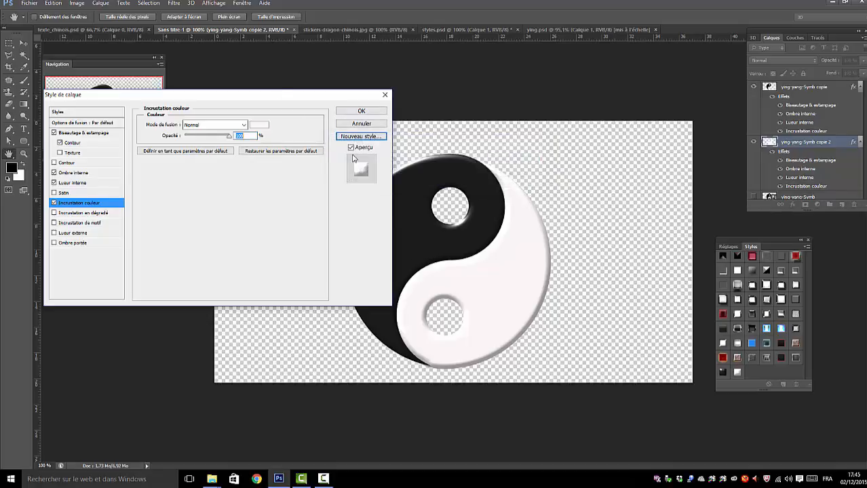
Step: Check the bevel and contour settings of ying-yang-Symb copie 2 and set its Inner Shadow colour to dark grey 524e4e
left_click_drag(250, 96, 340, 75)
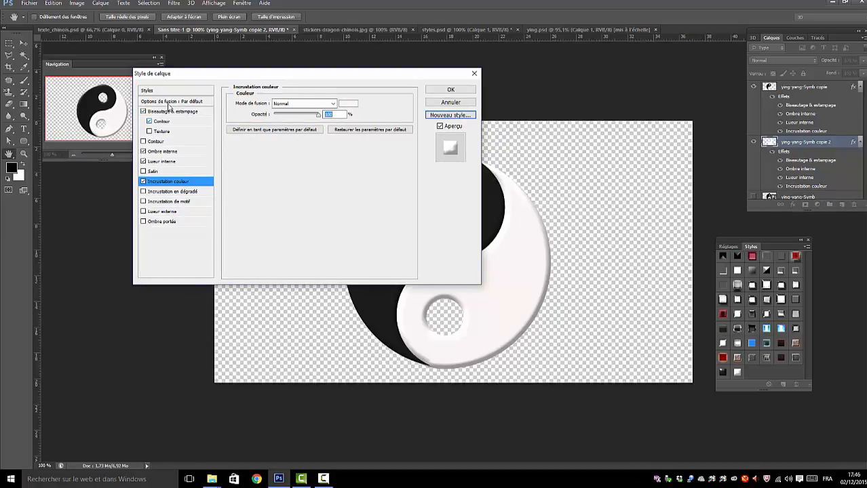
left_click(168, 112)
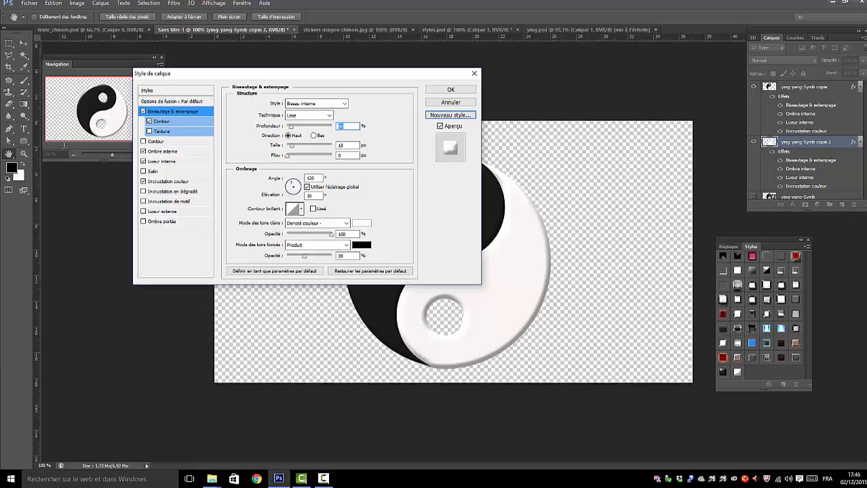
left_click(160, 123)
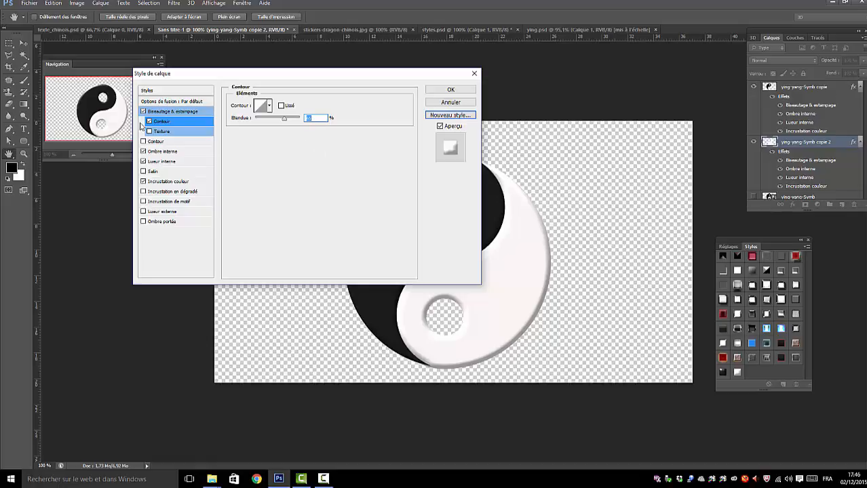
left_click(158, 152)
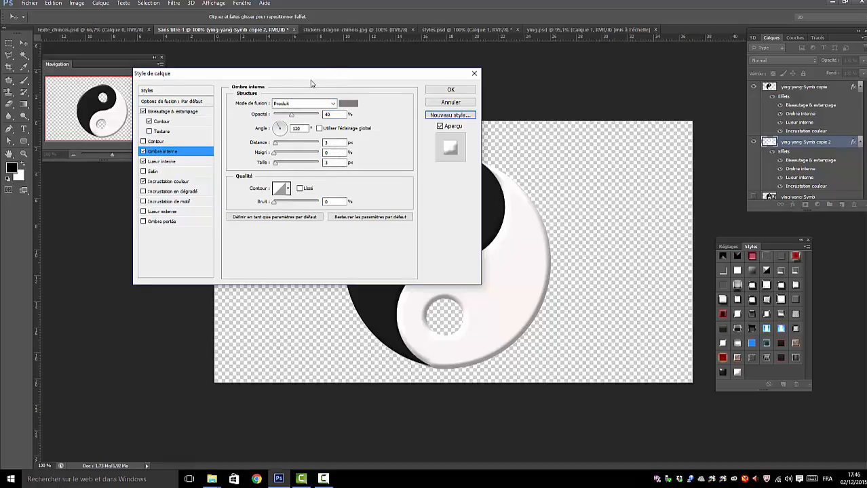
left_click_drag(339, 75, 277, 83)
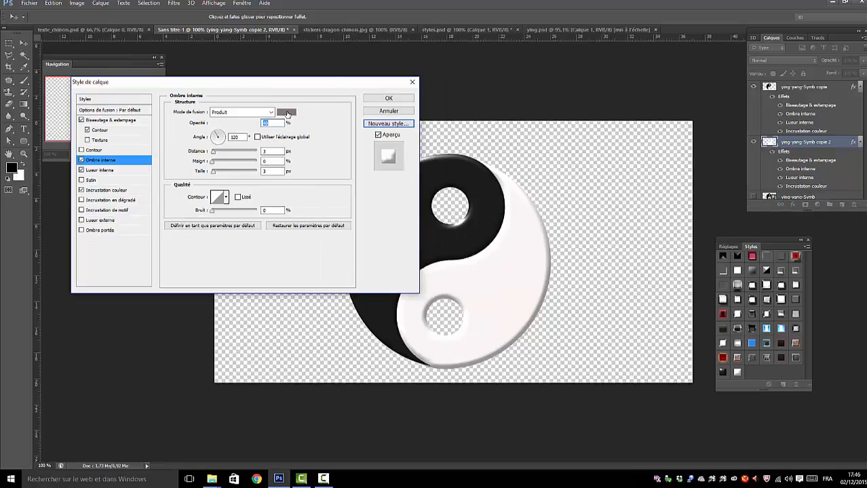
left_click(288, 114)
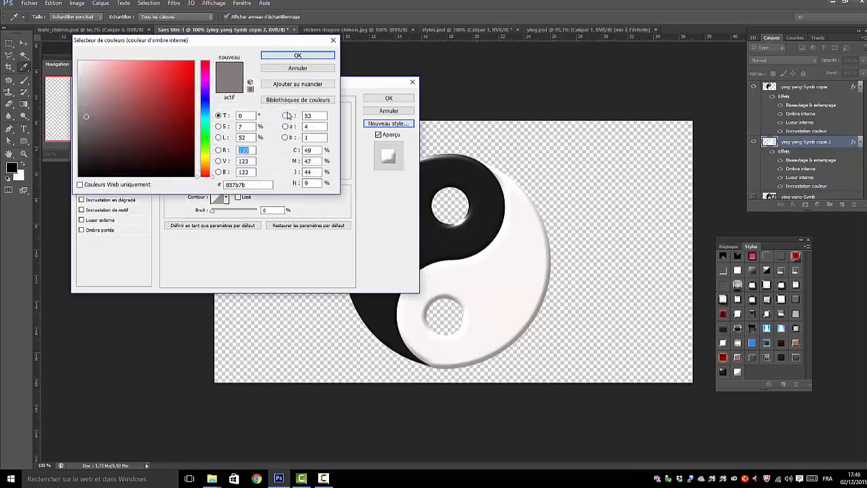
left_click(82, 140)
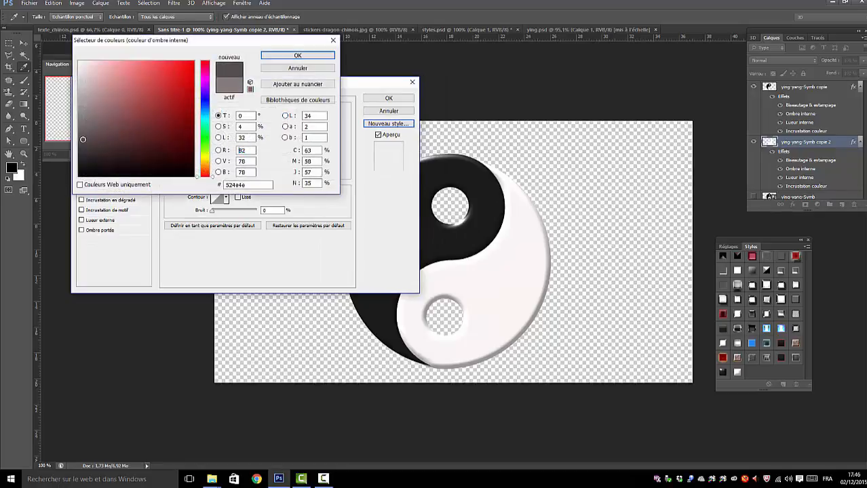
left_click(284, 57)
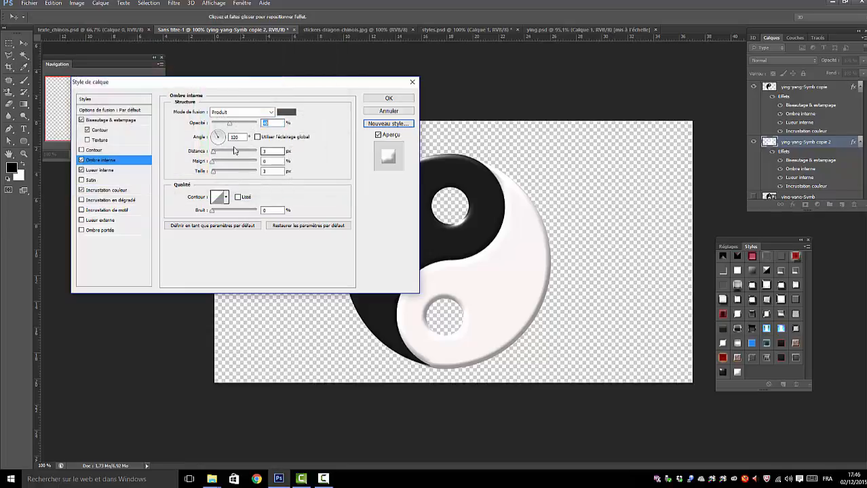
Step: Check the Color Overlay colour of ying-yang-Symb copie 2 and apply the layer style changes
left_click(93, 192)
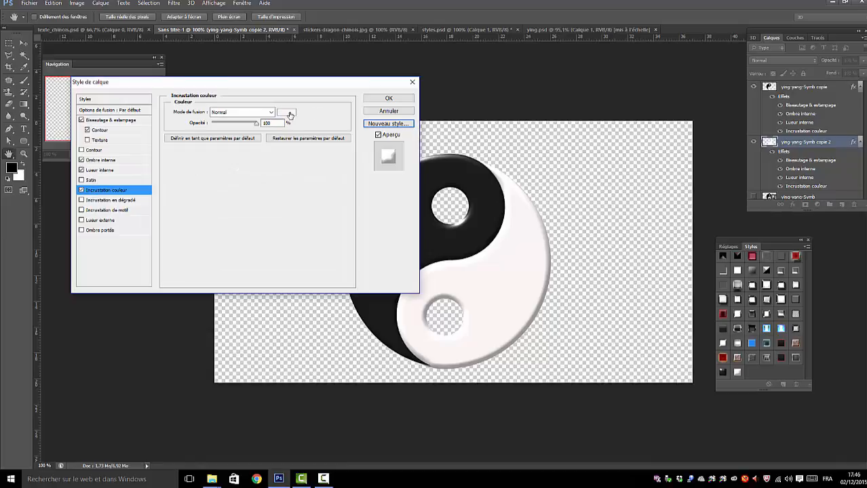
left_click(288, 113)
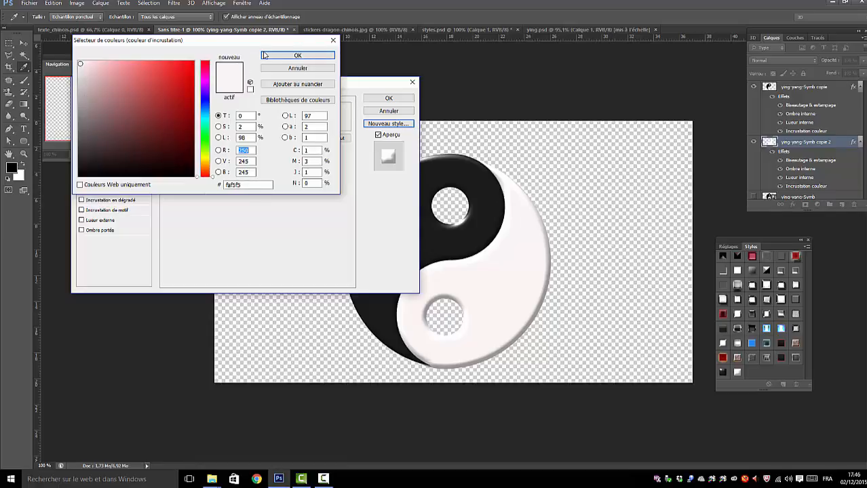
left_click(293, 55)
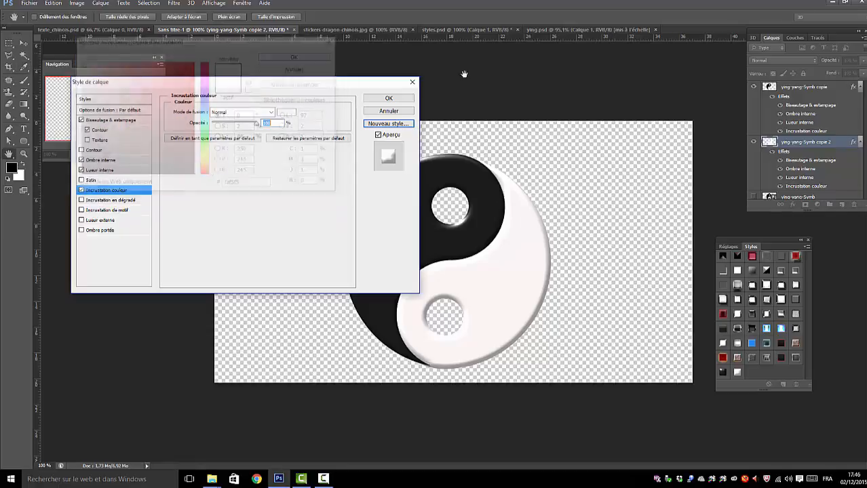
left_click(389, 99)
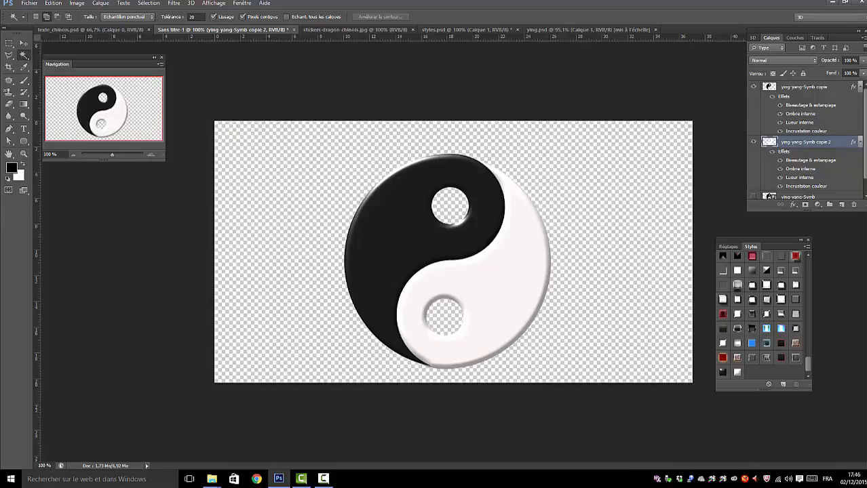
Step: On layer ying-yang-Symb copie, select the hole in the black half with the Magic Wand and add a new layer
scroll(864, 192, "down", 1)
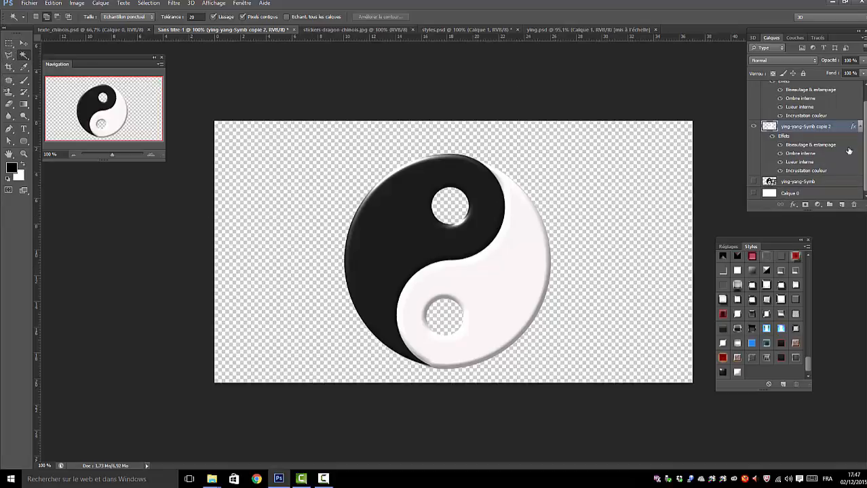
scroll(800, 95, "up", 1)
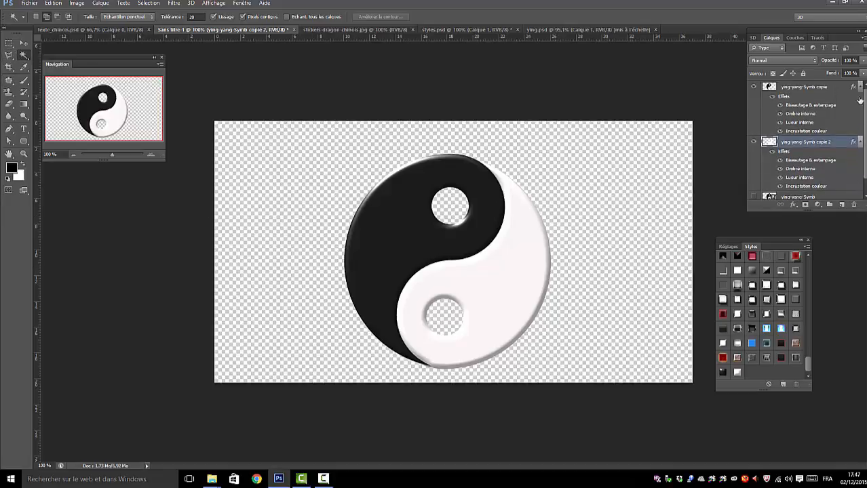
left_click(801, 87)
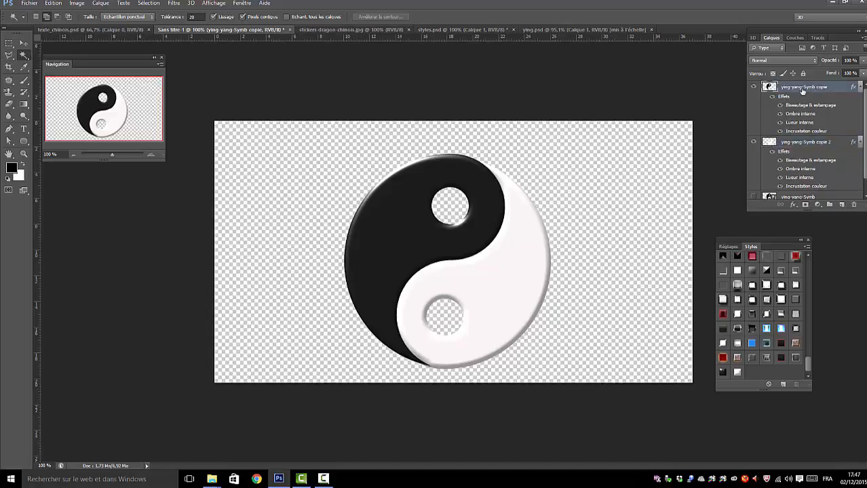
left_click(447, 204)
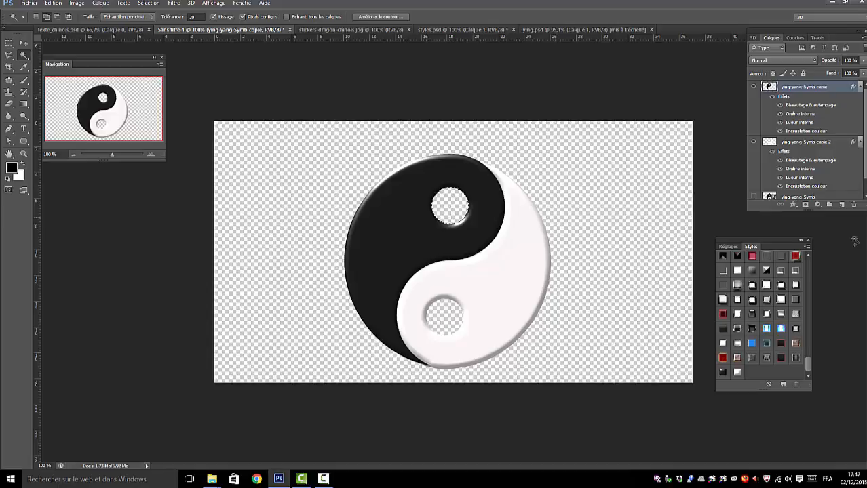
left_click(841, 205)
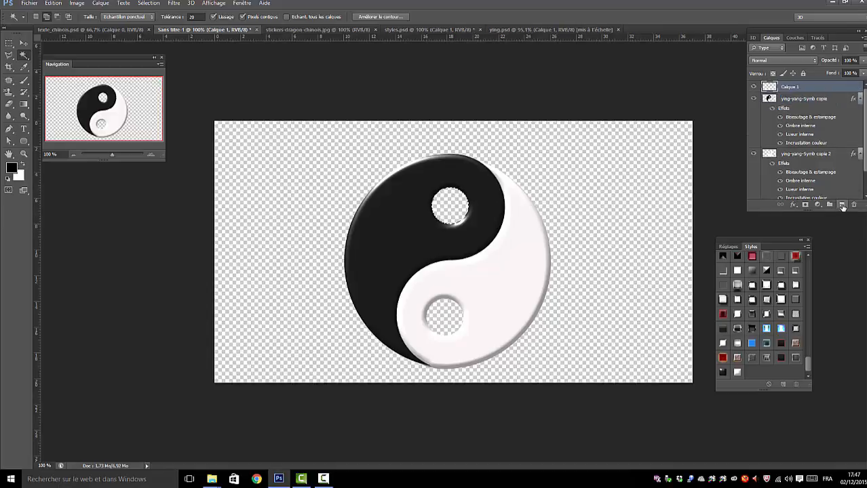
Step: Apply the saved white style to Calque 1 and fill the selected hole with the background colour at 100% opacity
left_click(737, 373)
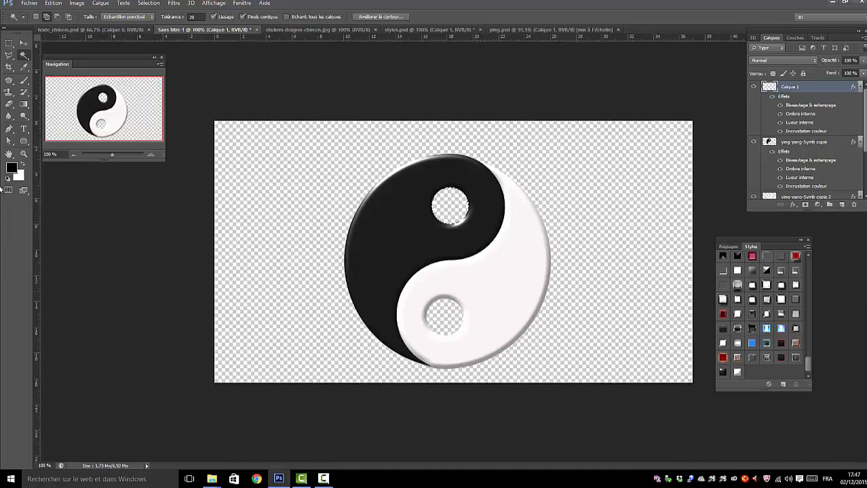
left_click(53, 3)
left_click(53, 3)
left_click(53, 3)
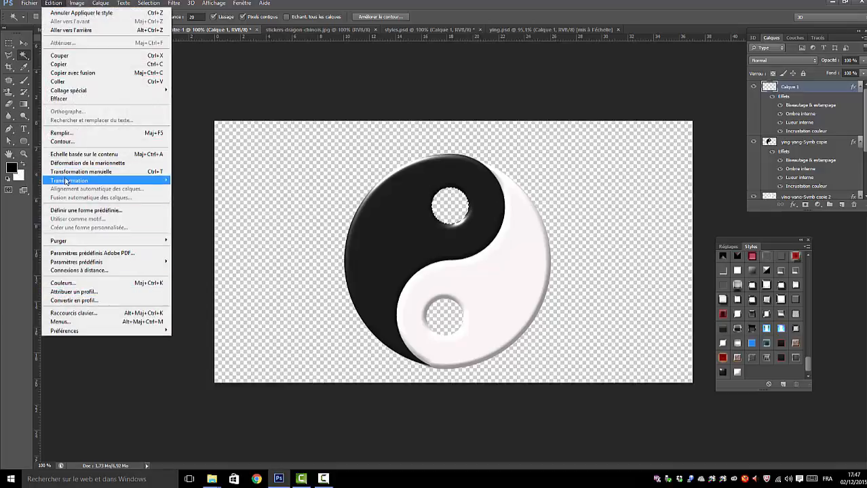
left_click(68, 134)
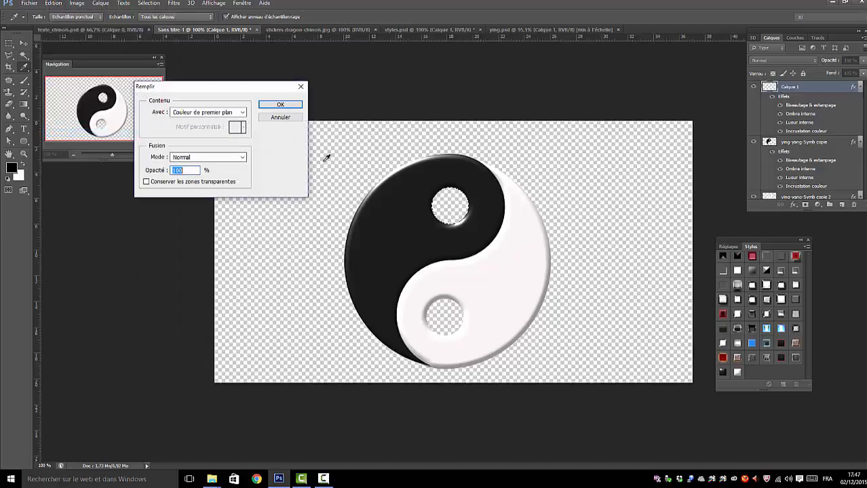
left_click(238, 112)
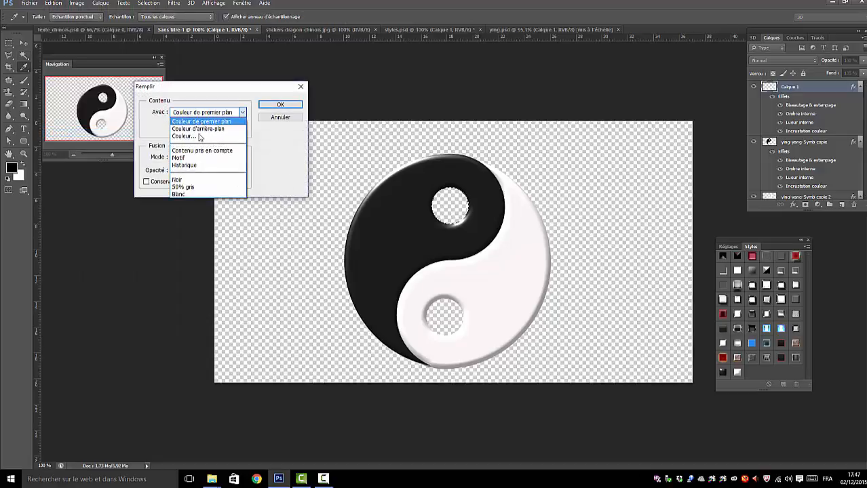
left_click(200, 128)
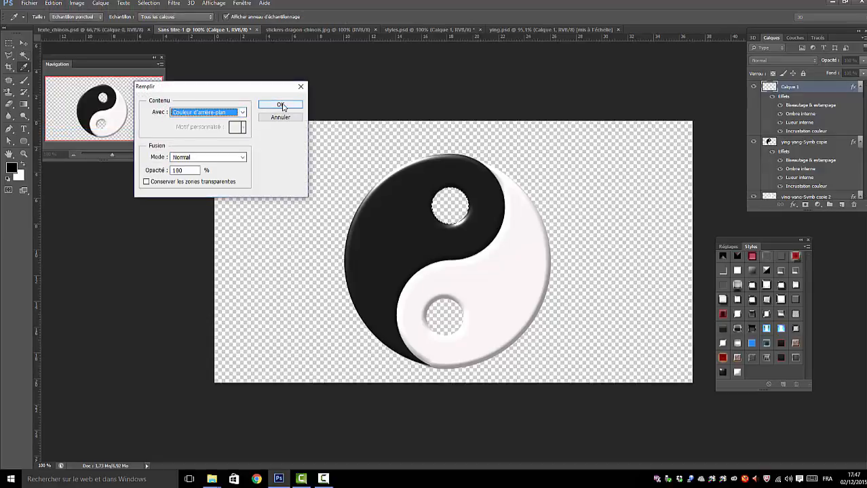
left_click(281, 105)
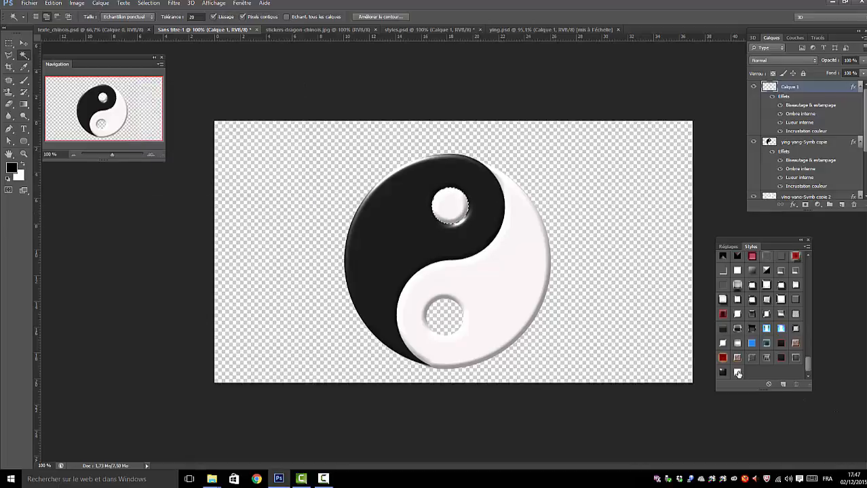
Step: Clear the active Magic Wand selection on the canvas
left_click(447, 324)
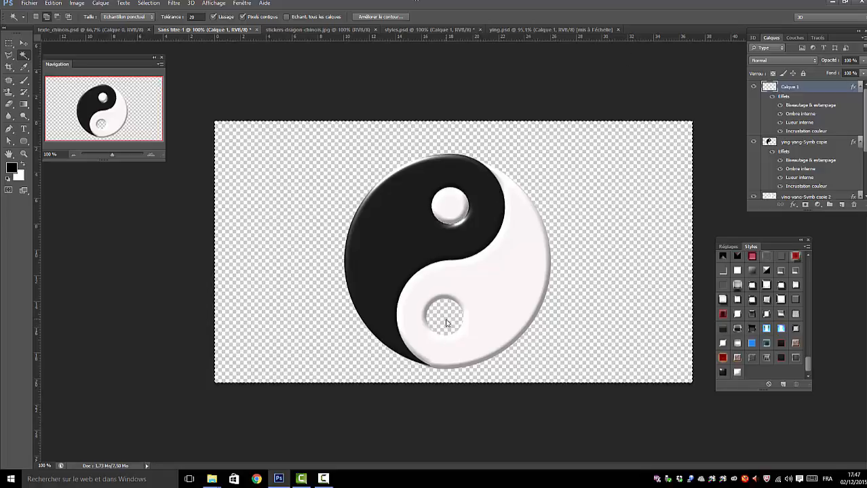
left_click(148, 3)
left_click(257, 32)
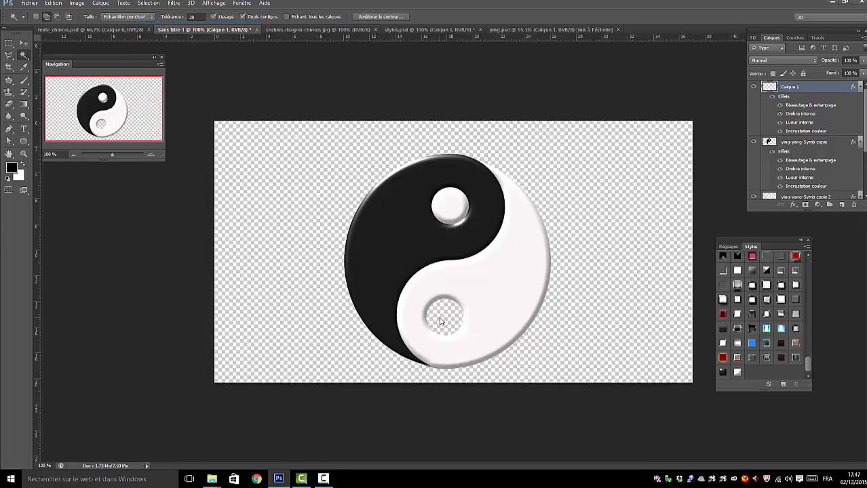
left_click(149, 4)
left_click(162, 20)
Step: On layer ying-yang-Symb copie 2, select the hole in the white half with the Magic Wand and add a new layer
scroll(803, 139, "down", 3)
left_click(797, 131)
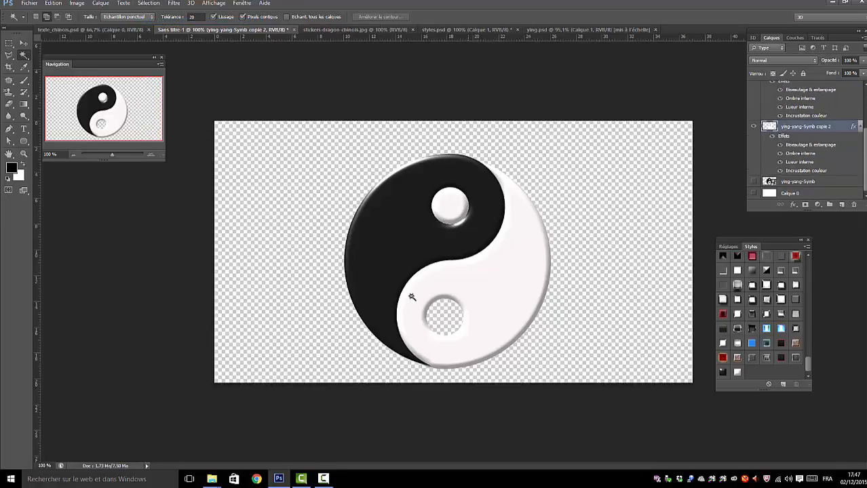
left_click(441, 316)
left_click(841, 204)
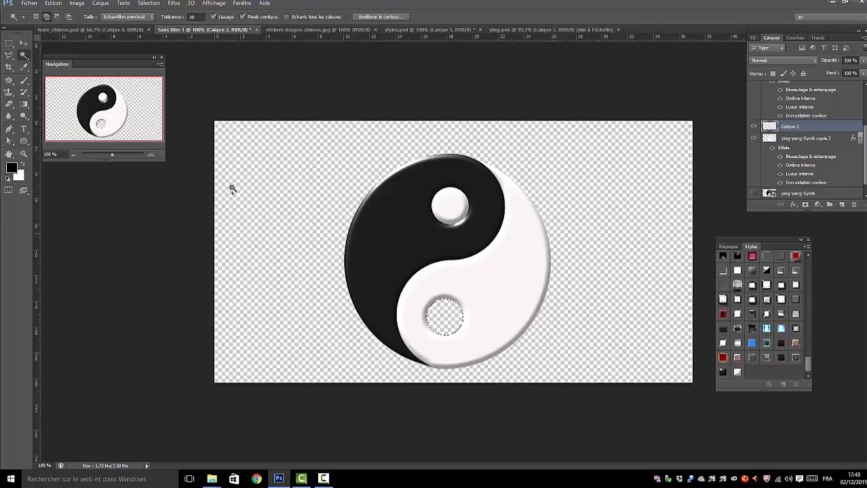
Step: Fill the selected hole on Calque 2 with the background colour at 100% opacity
left_click(52, 4)
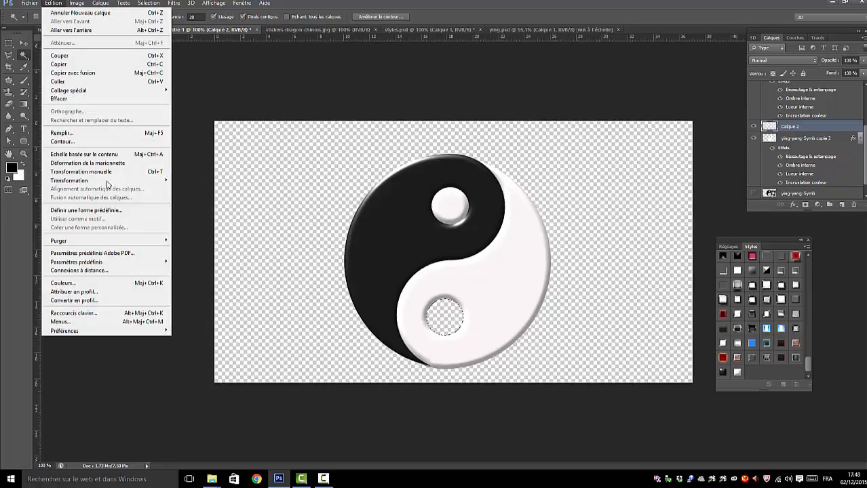
left_click(67, 134)
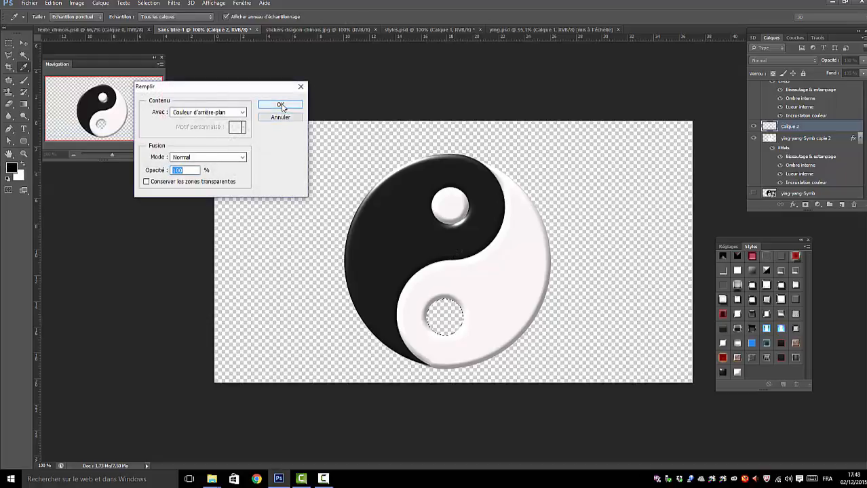
left_click(280, 105)
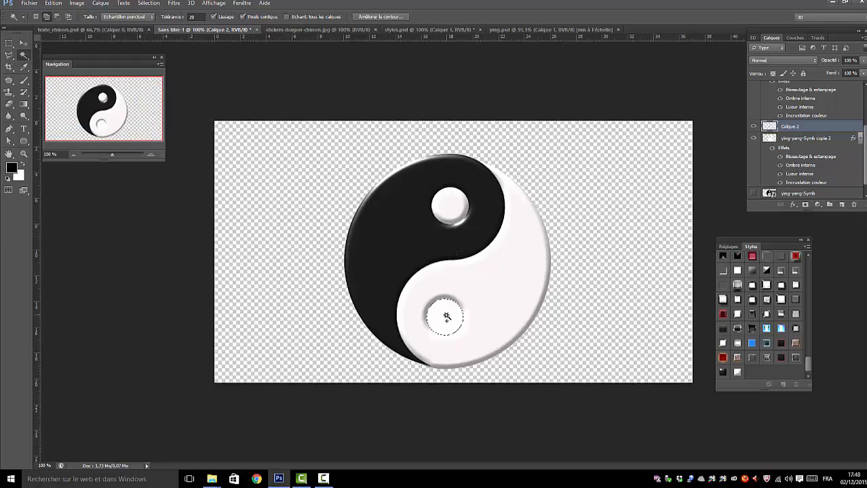
Step: Apply the saved black style to the dot on Calque 2 and clear the selection
left_click(723, 373)
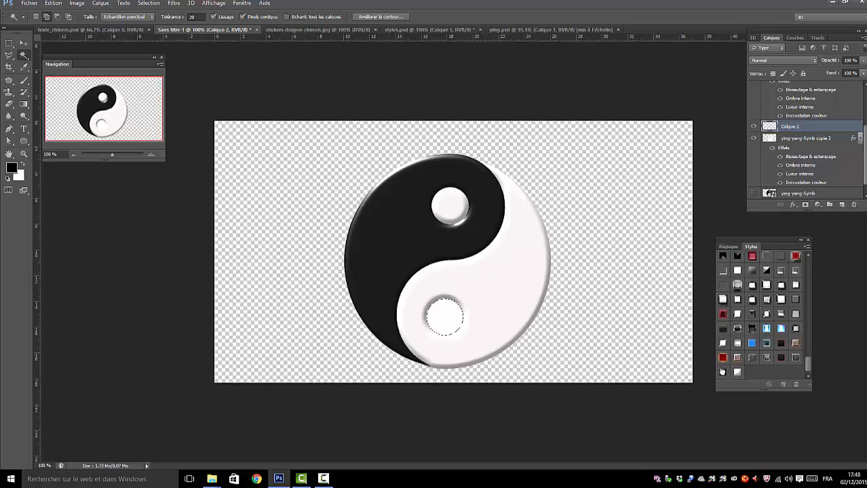
left_click(147, 5)
left_click(157, 22)
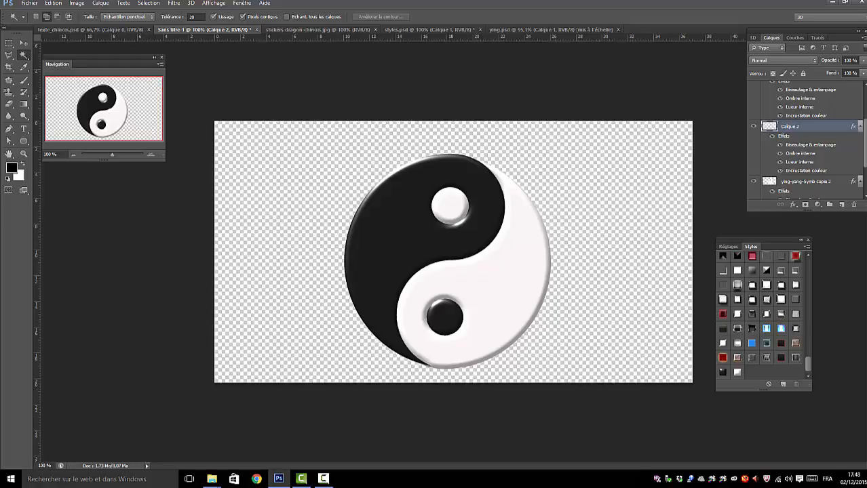
Step: Rasterize the layer style of Calque 1, the white dot's layer
scroll(865, 145, "up", 3)
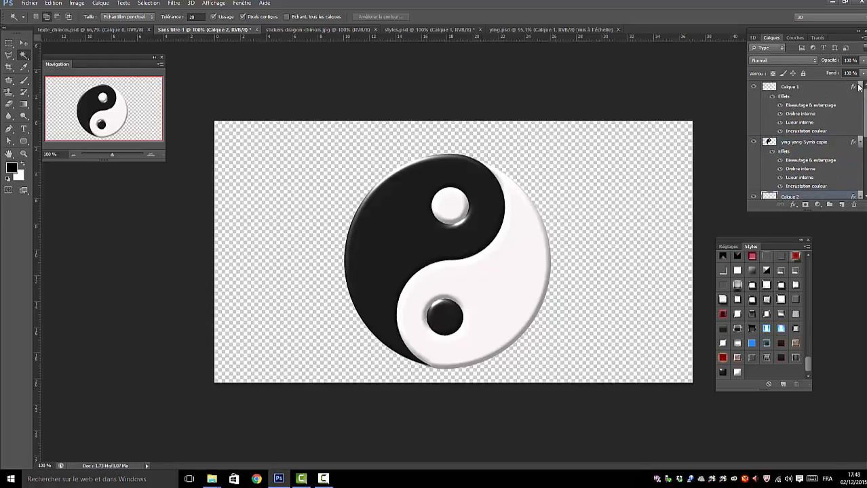
right_click(791, 88)
key("Escape")
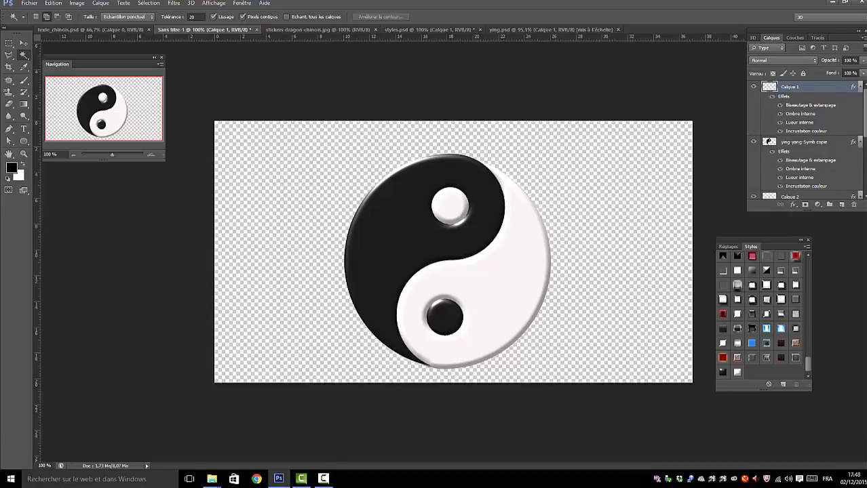
right_click(798, 87)
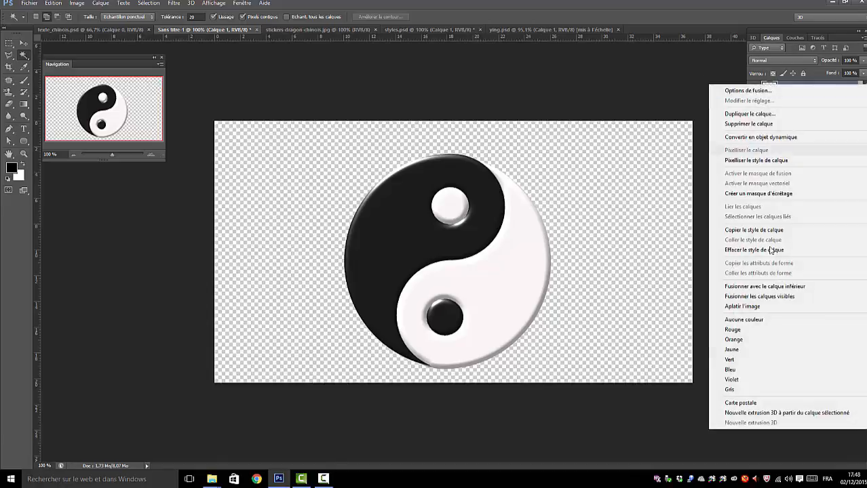
left_click(749, 161)
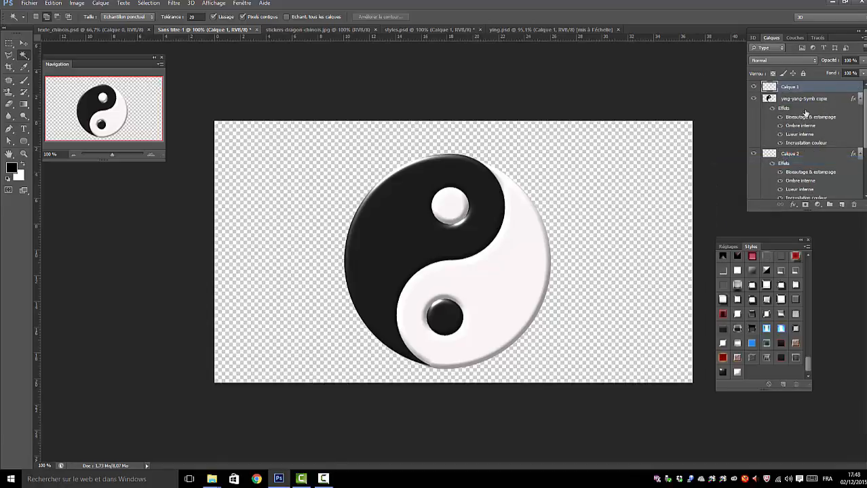
Step: Rasterize the layer styles of ying-yang-Symb copie, Calque 2 and ying-yang-Symb copie 2 together
left_click(798, 100)
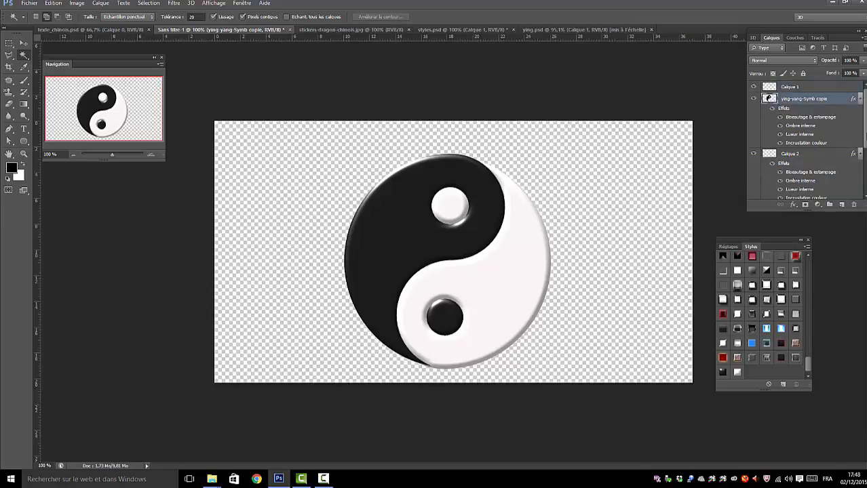
scroll(804, 142, "down", 3)
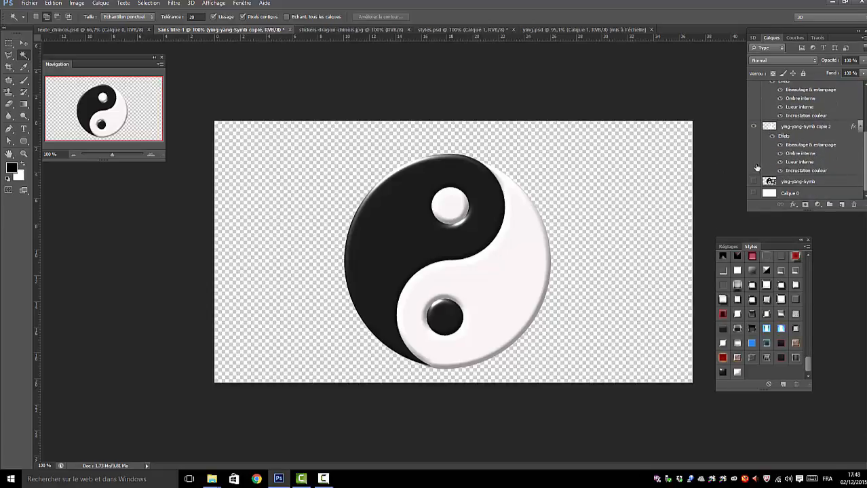
left_click(797, 129)
right_click(797, 128)
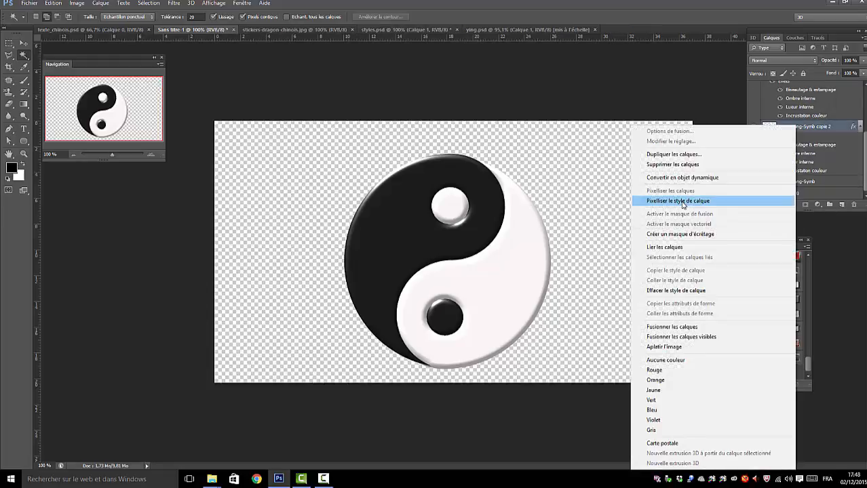
left_click(719, 197)
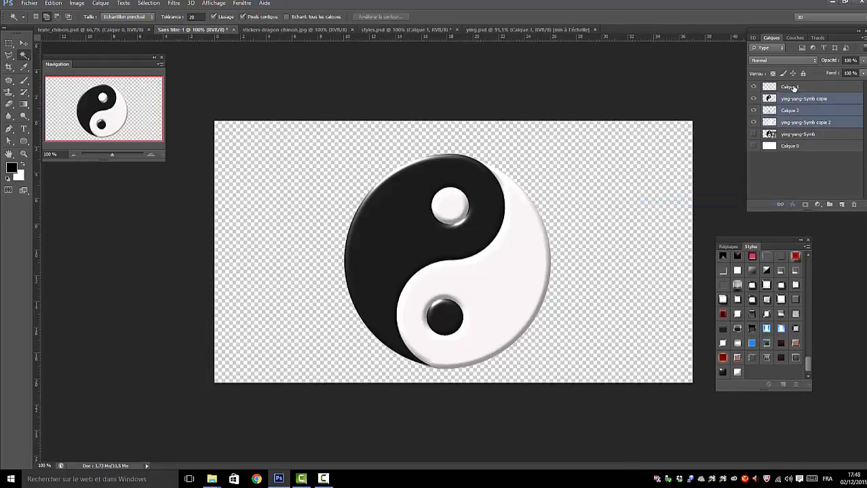
Step: Merge all visible yin-yang layers into the single layer Calque 1
right_click(793, 87)
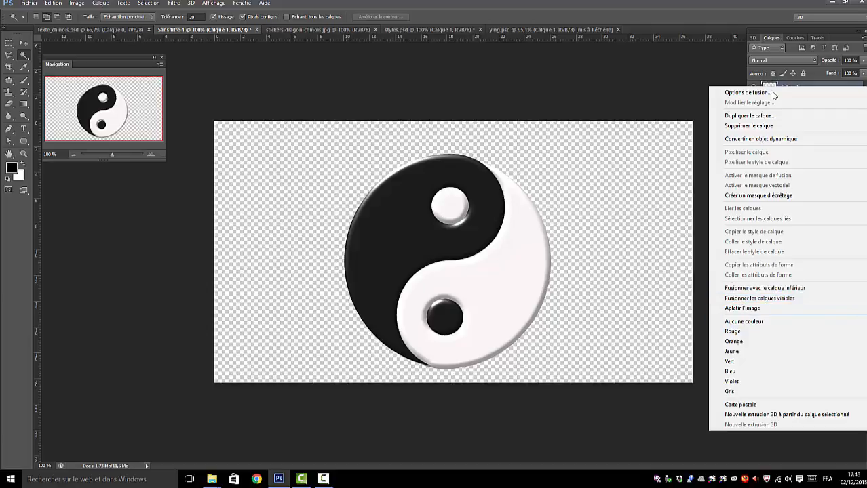
left_click(697, 82)
right_click(789, 88)
left_click(729, 301)
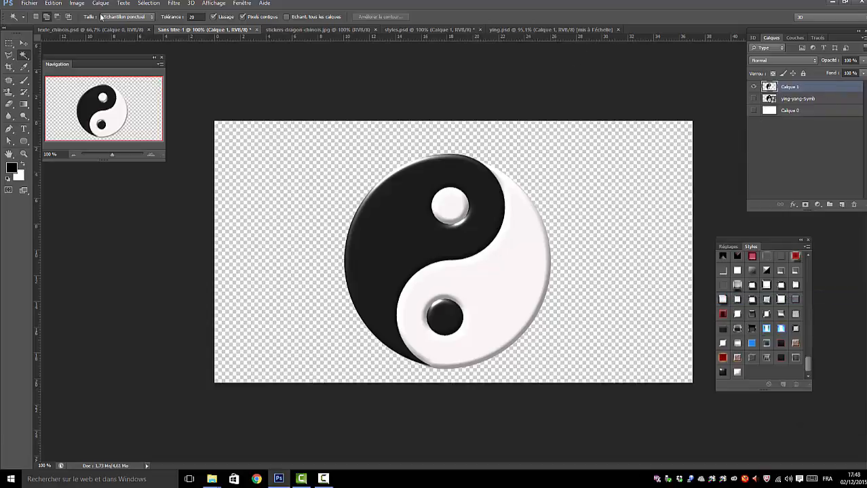
Step: Scale the merged yin-yang symbol to 60% width and 60% height, and move it to the upper-left area of the canvas
left_click(55, 3)
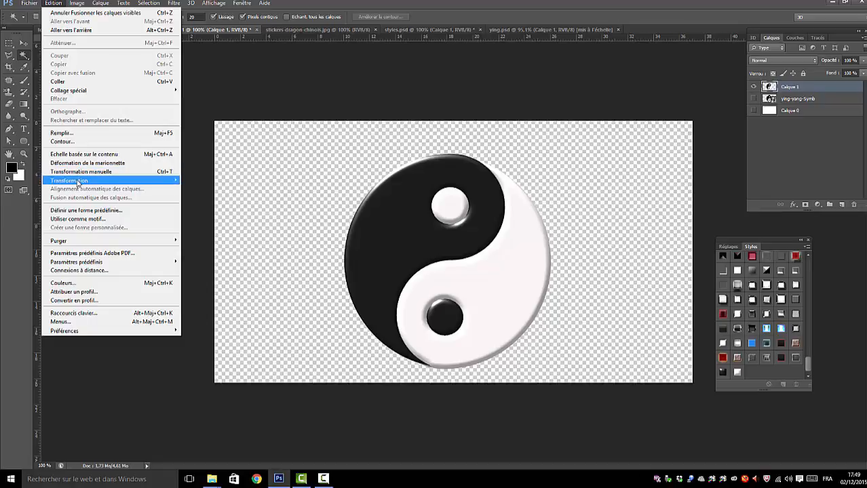
mouse_move(82, 180)
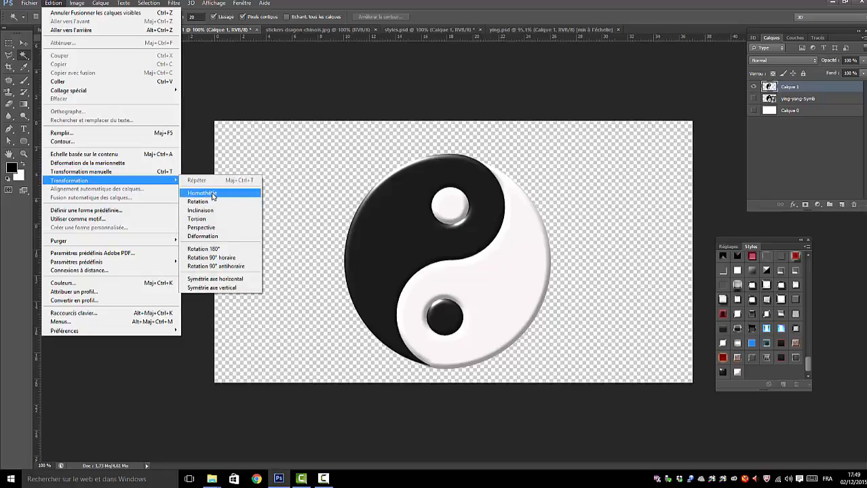
left_click(213, 195)
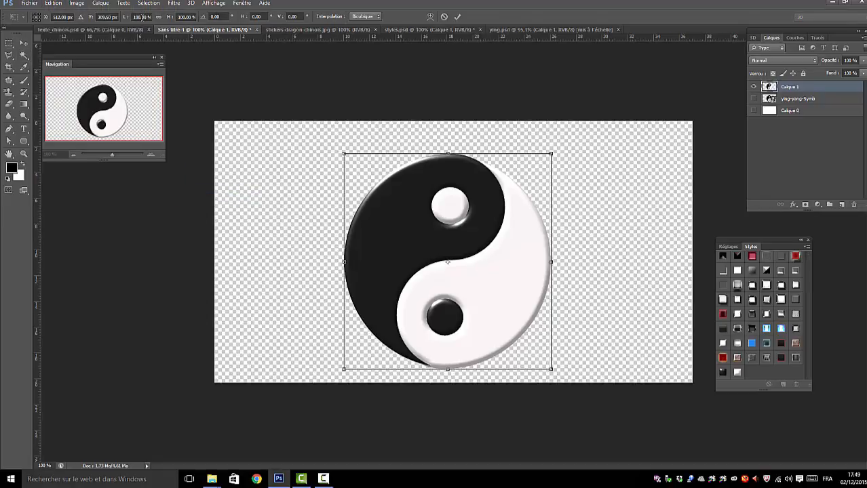
left_click(141, 16)
type("60")
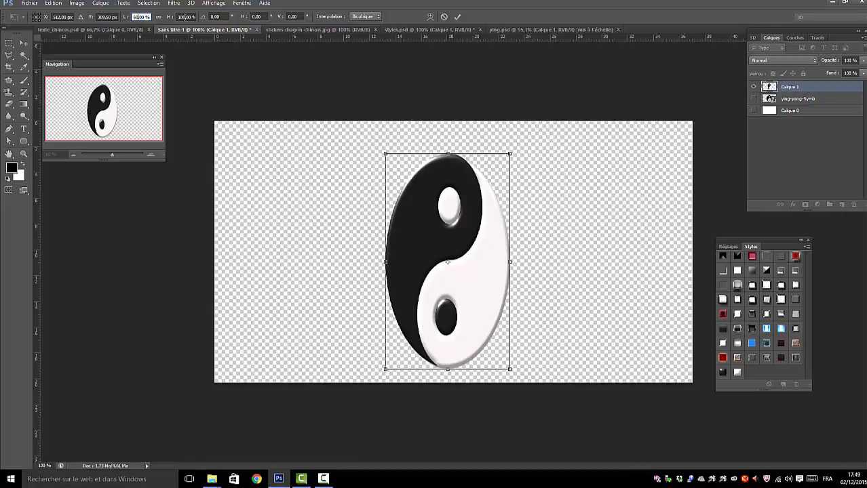
key("Tab")
type("60")
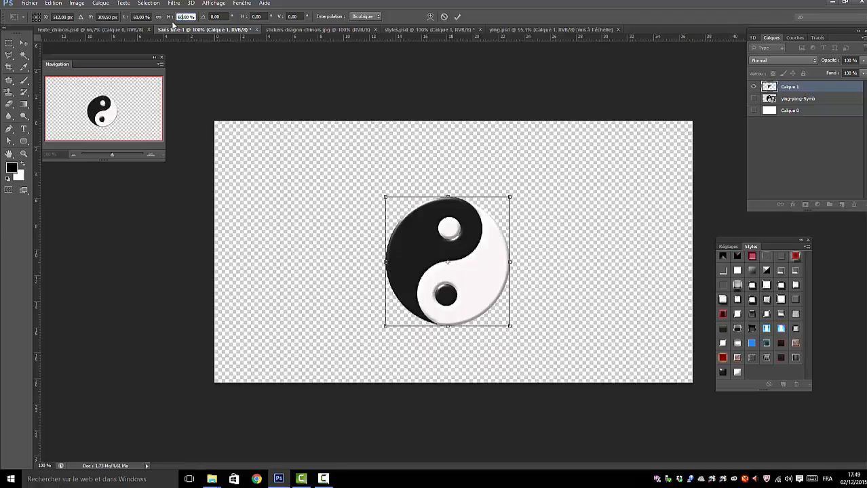
left_click(457, 16)
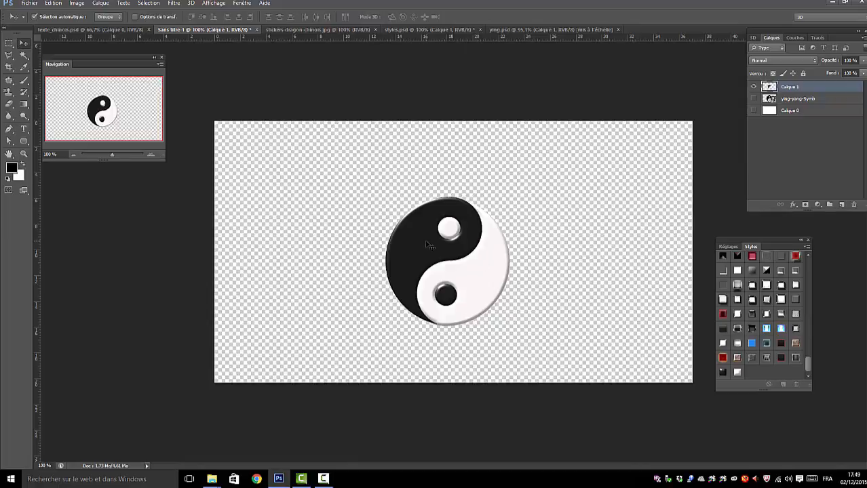
left_click_drag(481, 260, 366, 221)
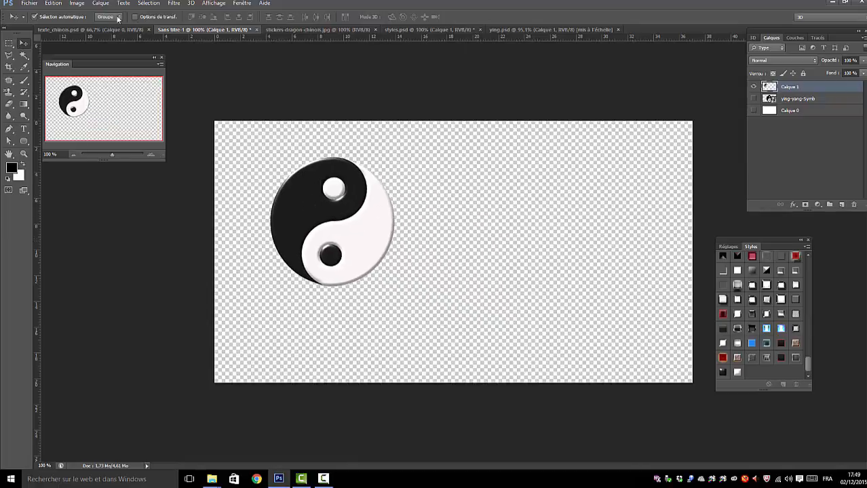